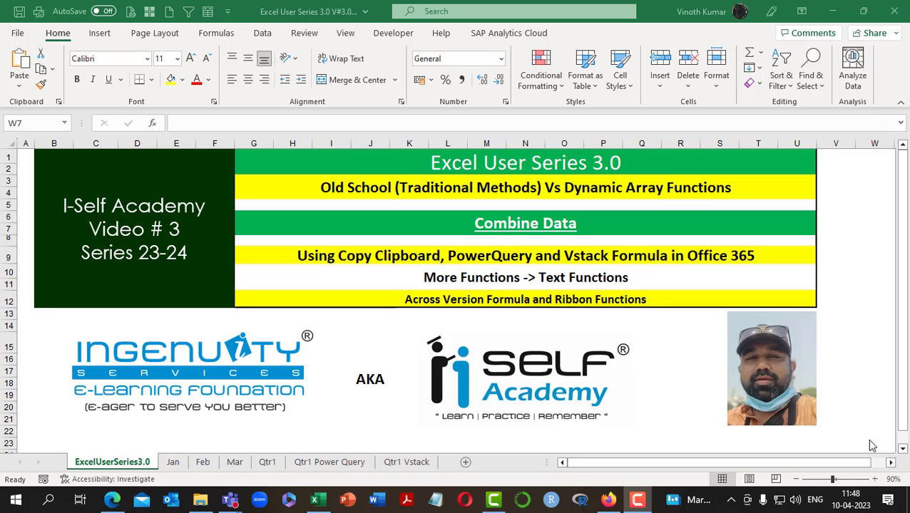
Look through the Jan, Feb and Mar sheets, checking each table's name in Table Design, then open Qtr1
{"action": "left_click", "coordinate": [167, 467]}
{"action": "left_click", "coordinate": [174, 464]}
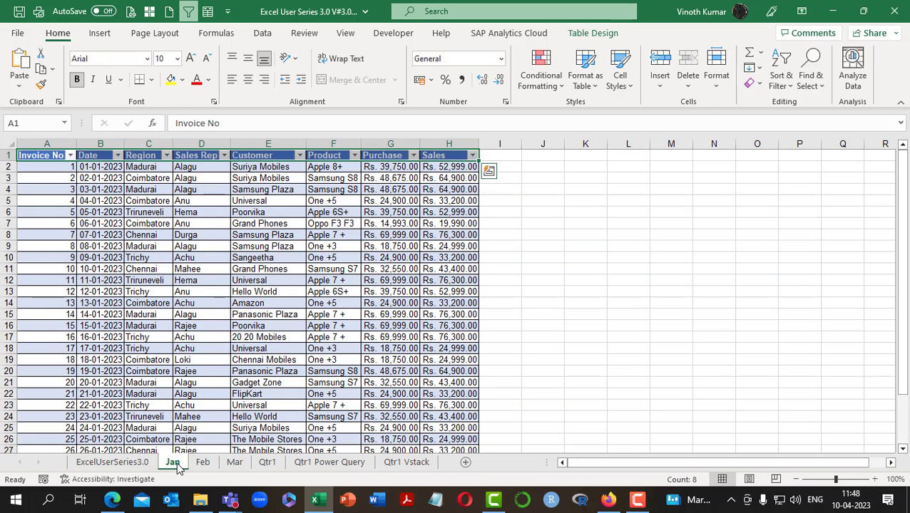
{"action": "left_click", "coordinate": [202, 464]}
{"action": "left_click", "coordinate": [235, 464]}
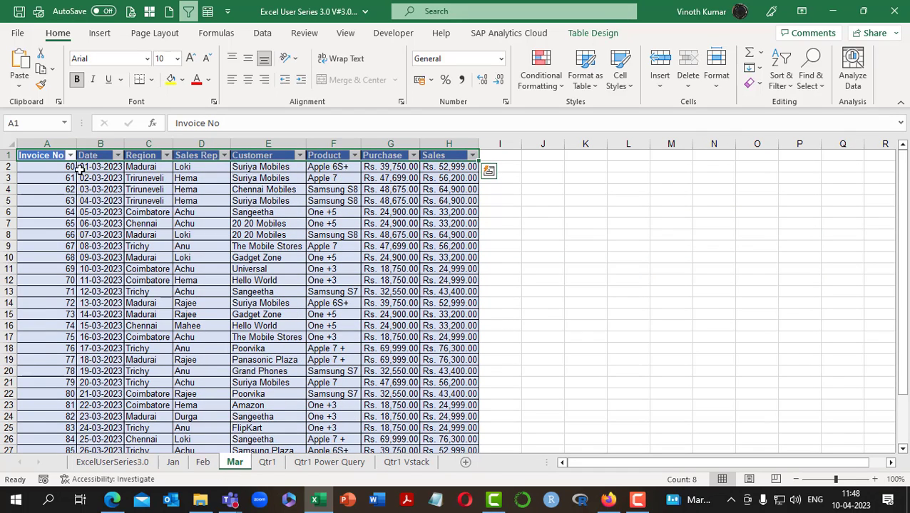
{"action": "left_click", "coordinate": [37, 156]}
{"action": "left_click", "coordinate": [591, 33]}
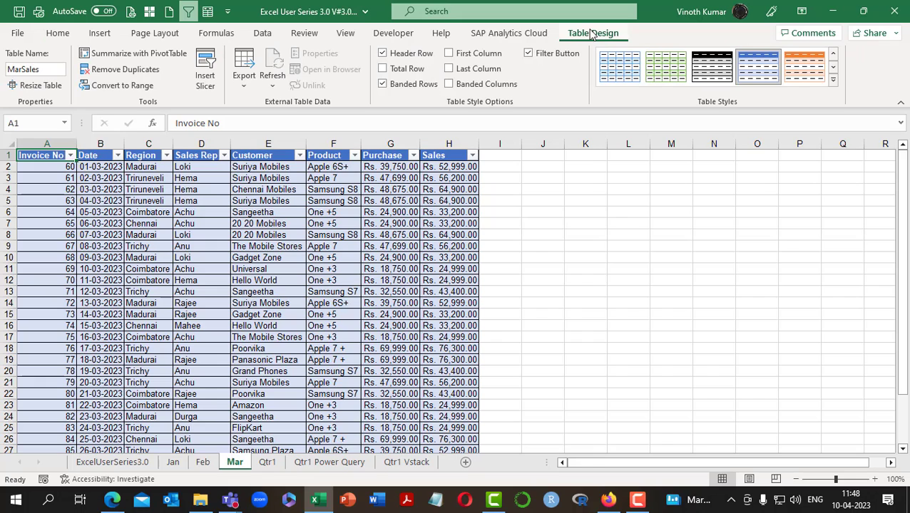
{"action": "left_click", "coordinate": [204, 462]}
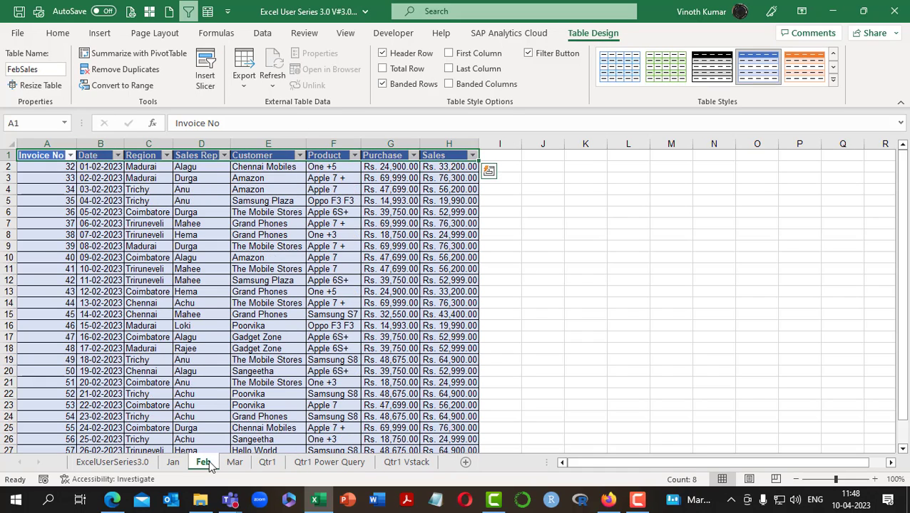
{"action": "left_click", "coordinate": [182, 465]}
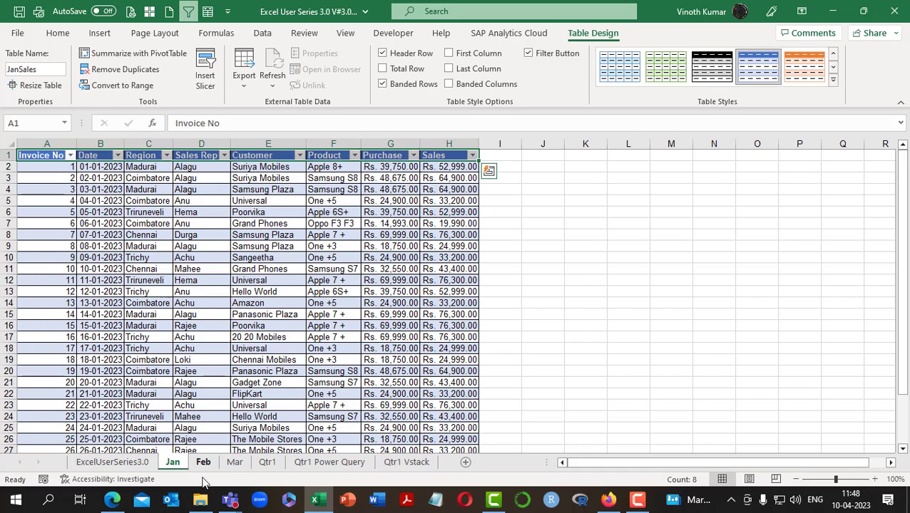
{"action": "left_click", "coordinate": [269, 465]}
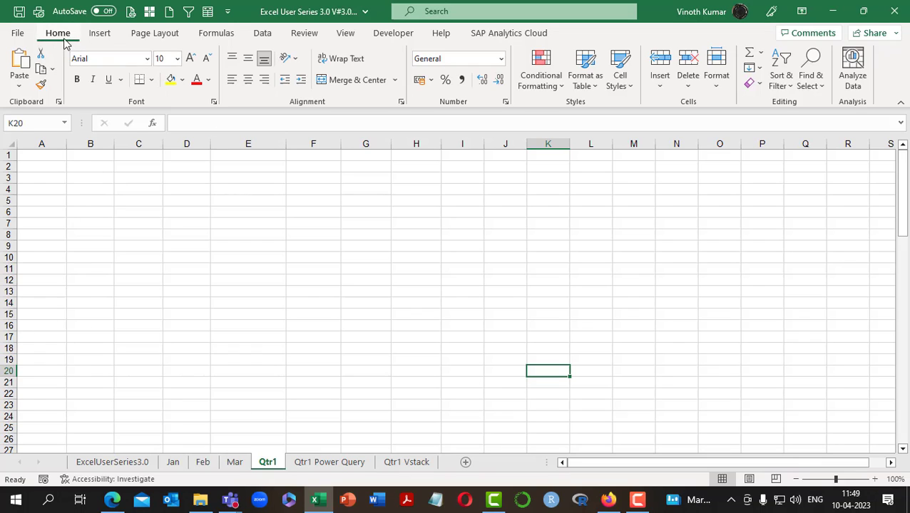
Clear All items from the Office Clipboard pane, glance at its Options, and close it
{"action": "left_click", "coordinate": [60, 104]}
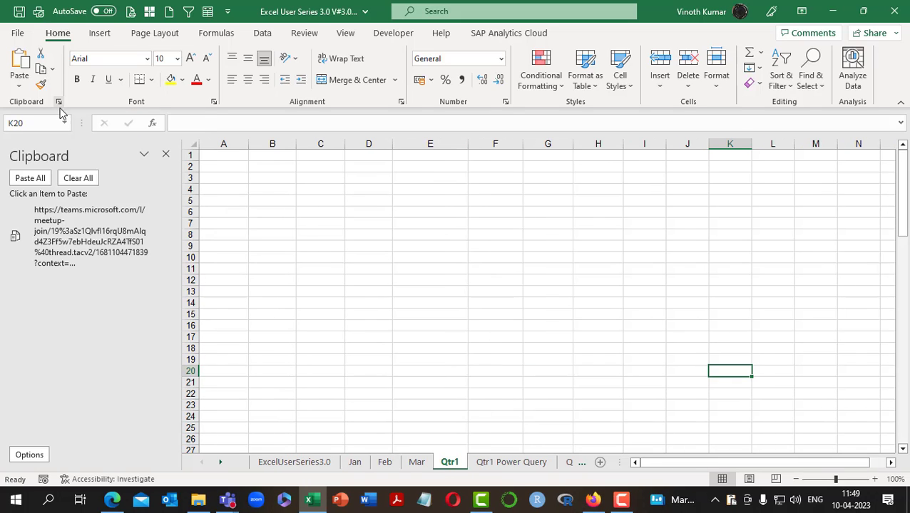
{"action": "left_click", "coordinate": [76, 178]}
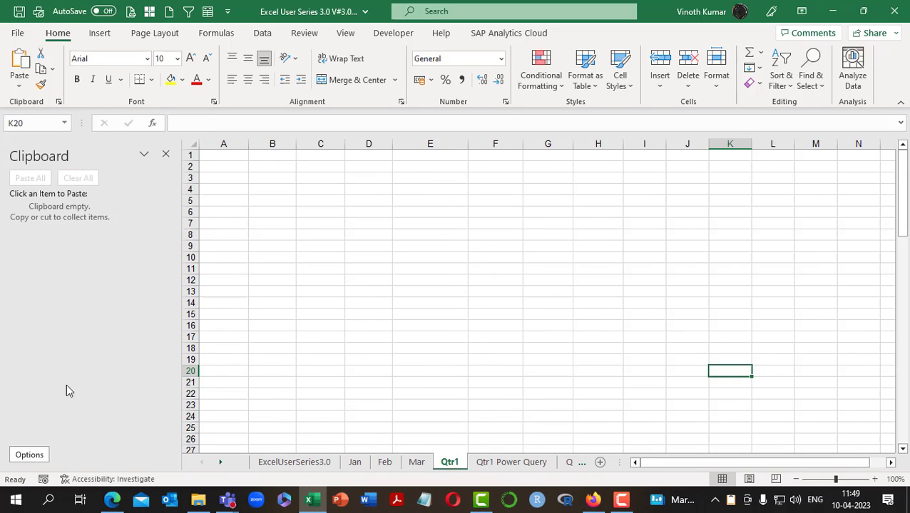
{"action": "left_click", "coordinate": [29, 455]}
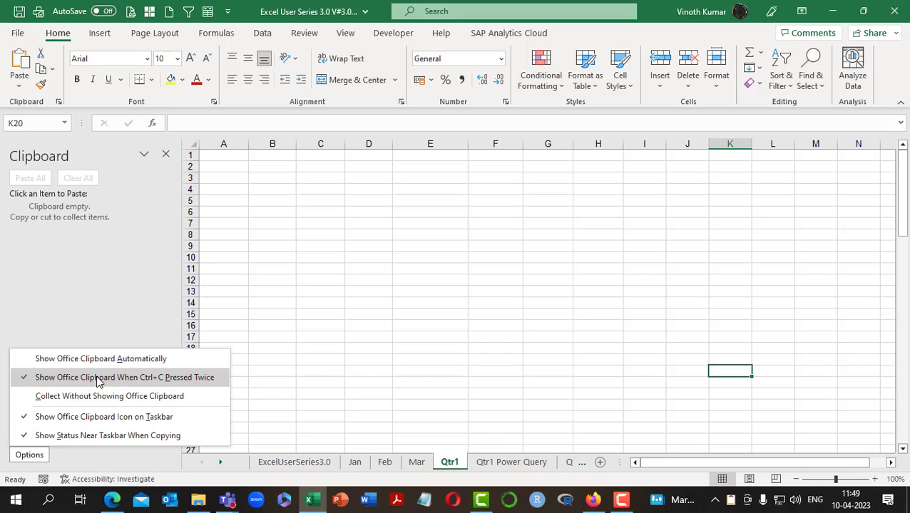
{"action": "left_click", "coordinate": [165, 154]}
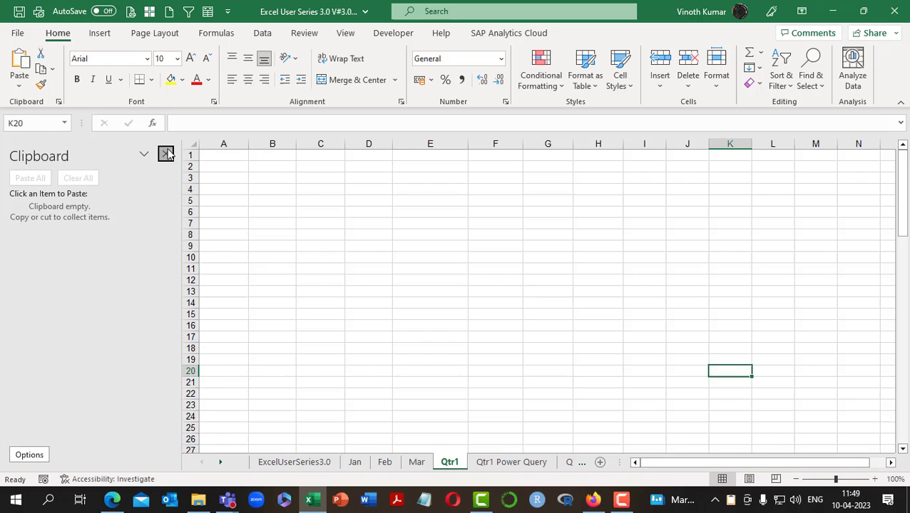
{"action": "left_click", "coordinate": [165, 154]}
{"action": "left_click", "coordinate": [284, 216]}
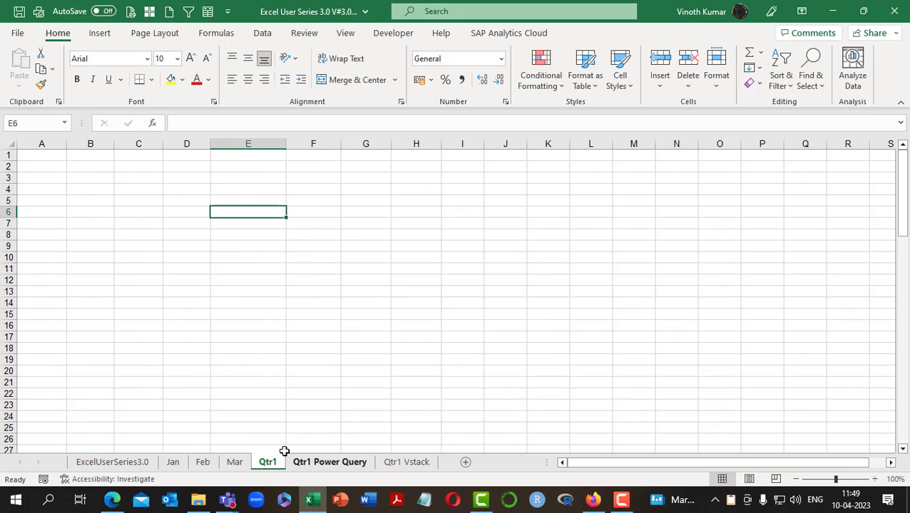
Flip through the Jan, Feb and Mar sheets and back to Qtr1
{"action": "left_click", "coordinate": [172, 462]}
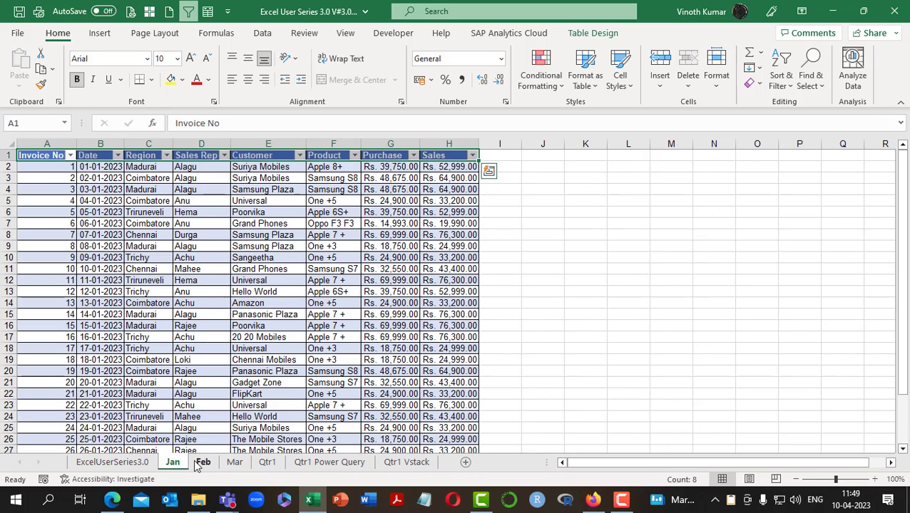
{"action": "left_click", "coordinate": [203, 462]}
{"action": "left_click", "coordinate": [235, 462]}
{"action": "left_click", "coordinate": [266, 463]}
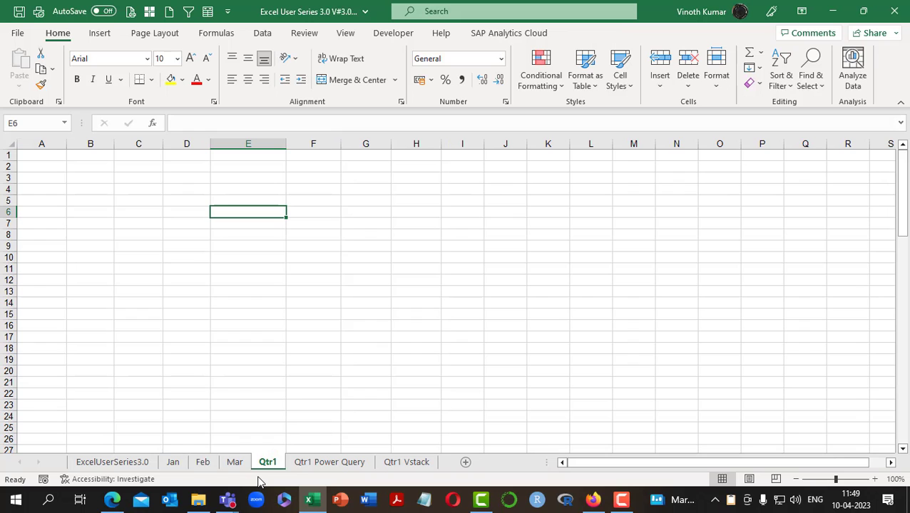
Copy the entire Jan table, headers included, to the clipboard
{"action": "left_click", "coordinate": [171, 465]}
{"action": "left_click", "coordinate": [43, 149]}
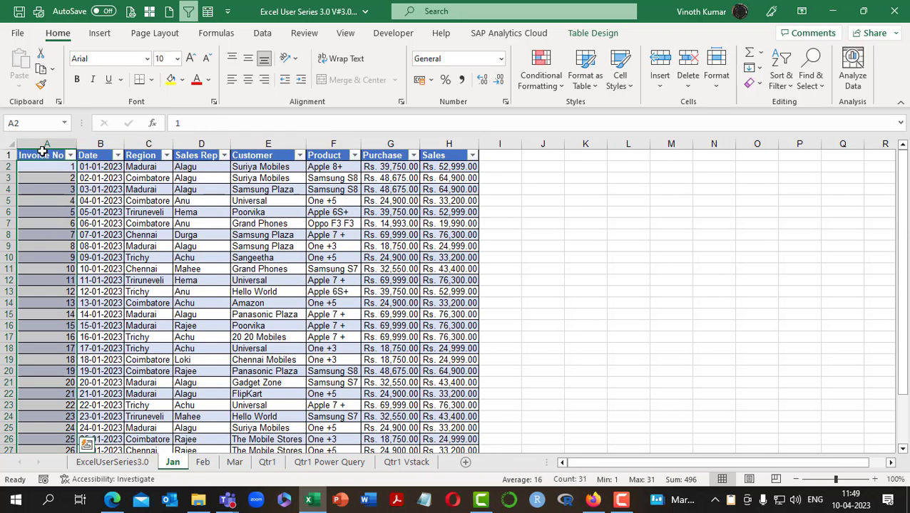
{"action": "left_click", "coordinate": [42, 151]}
{"action": "scroll", "coordinate": [42, 151], "scroll_direction": "down", "scroll_amount": 2}
{"action": "key", "text": "ctrl+a"}
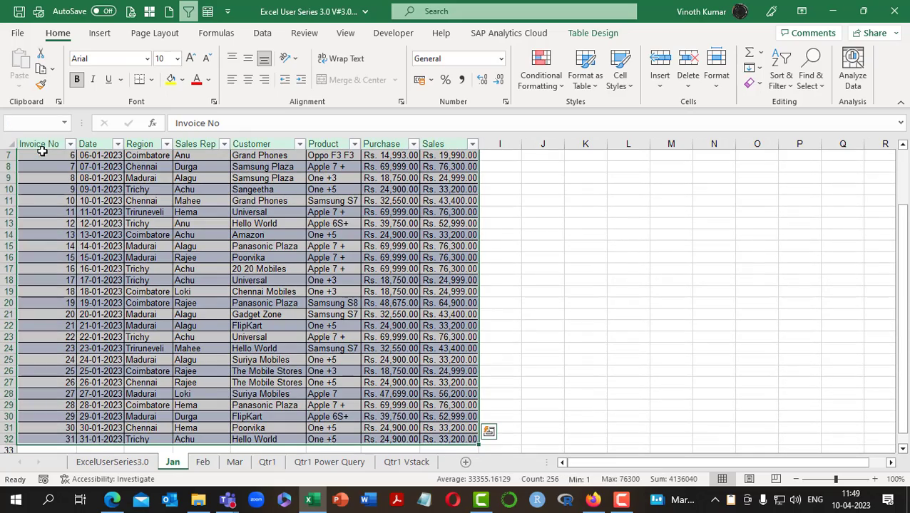
{"action": "key", "text": "ctrl+c"}
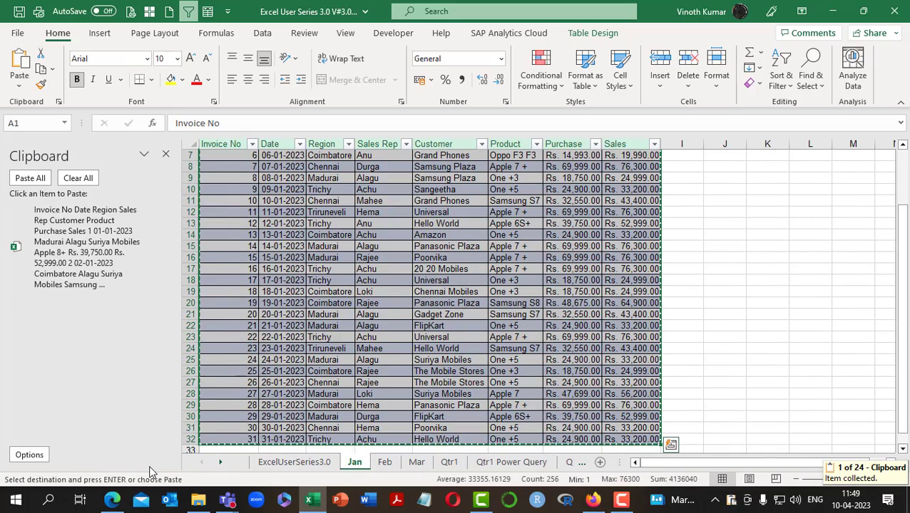
Copy the Feb and Mar data rows, A2 across to column H, onto the clipboard
{"action": "left_click", "coordinate": [383, 463]}
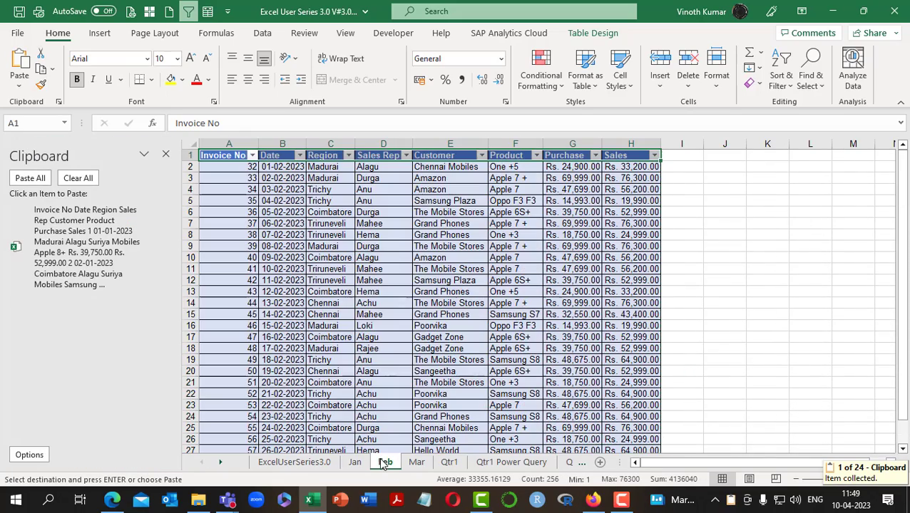
{"action": "left_click", "coordinate": [227, 166]}
{"action": "key", "text": "ctrl+shift+Right"}
{"action": "key", "text": "ctrl+shift+Down"}
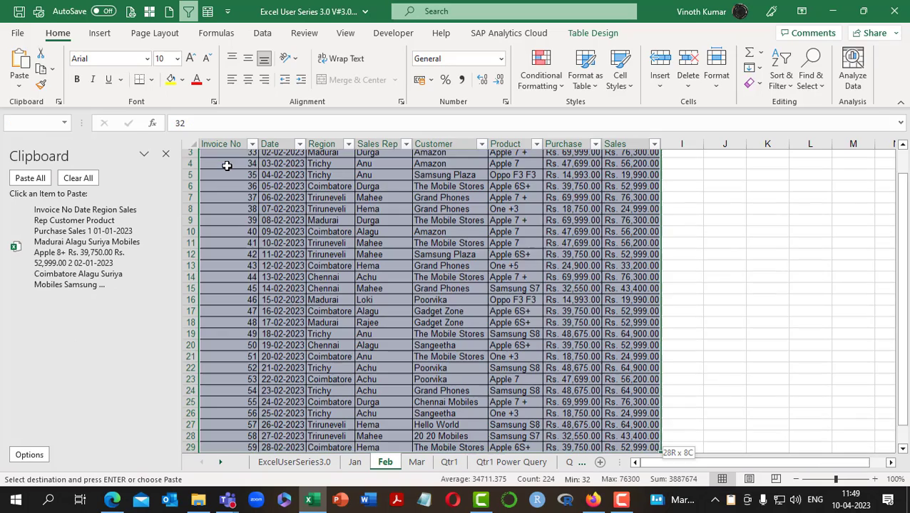
{"action": "key", "text": "ctrl+c"}
{"action": "key", "text": "ctrl+c"}
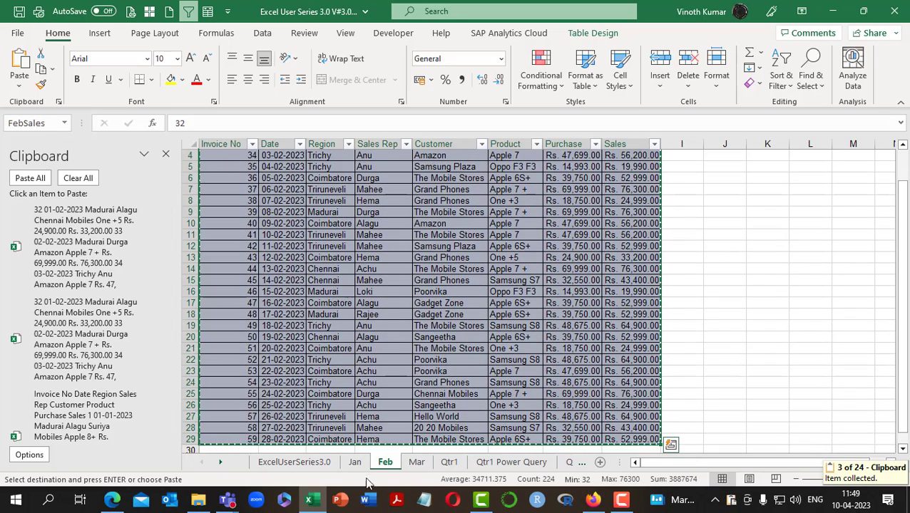
{"action": "left_click", "coordinate": [417, 462]}
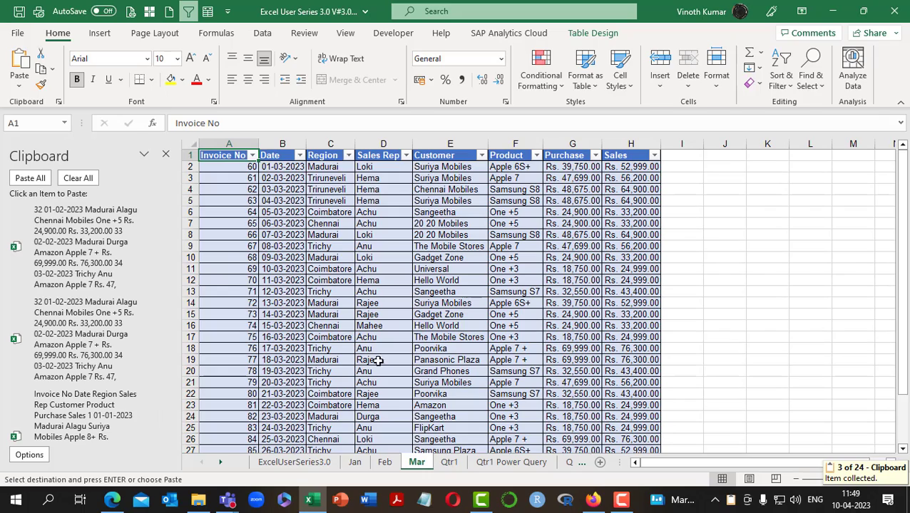
{"action": "left_click", "coordinate": [236, 168]}
{"action": "key", "text": "ctrl+shift+Down"}
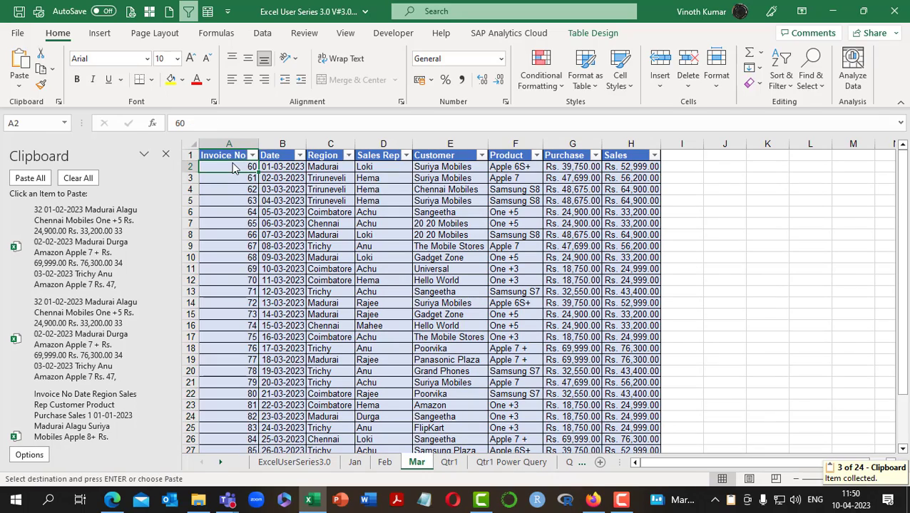
{"action": "key", "text": "ctrl+shift+Right"}
{"action": "key", "text": "ctrl+c"}
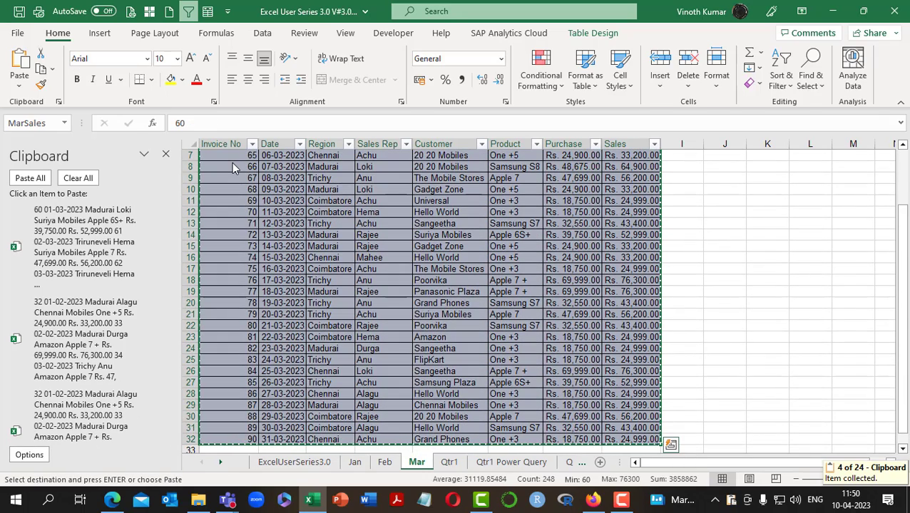
Paste all collected months into Qtr1 at A1, check the rows, then clear the clipboard items
{"action": "left_click", "coordinate": [449, 463]}
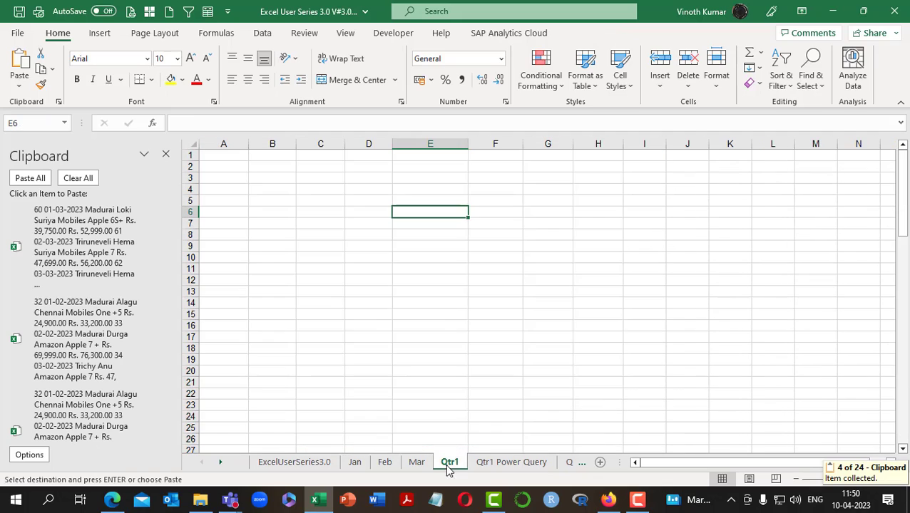
{"action": "left_click", "coordinate": [221, 155]}
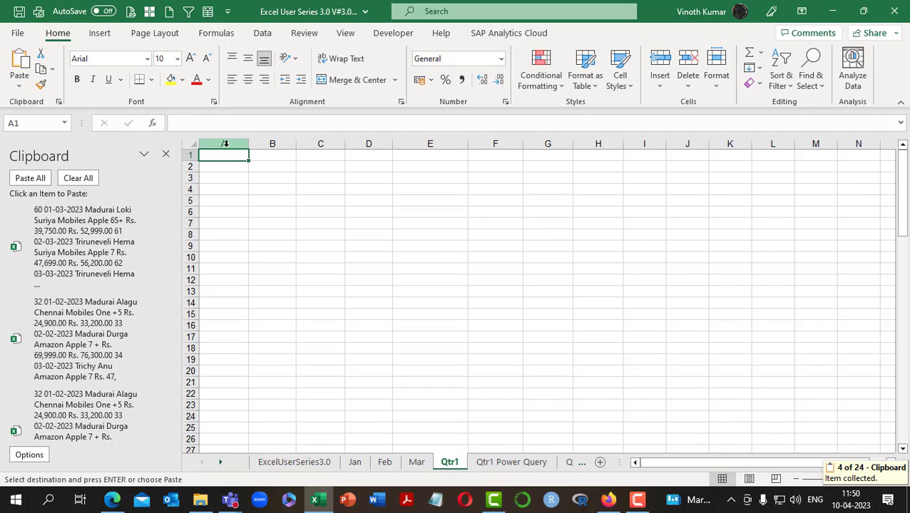
{"action": "left_click", "coordinate": [31, 179]}
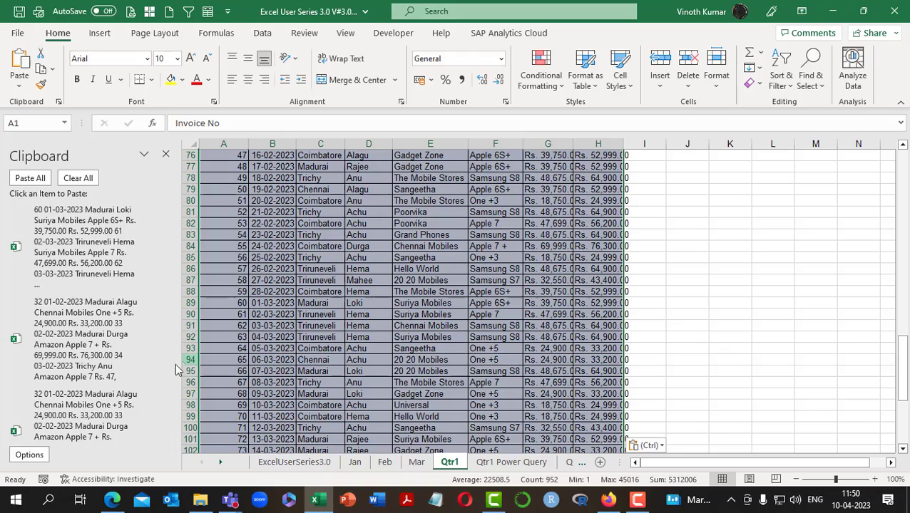
{"action": "scroll", "coordinate": [392, 362], "scroll_direction": "down", "scroll_amount": 6}
{"action": "scroll", "coordinate": [392, 362], "scroll_direction": "down", "scroll_amount": 3}
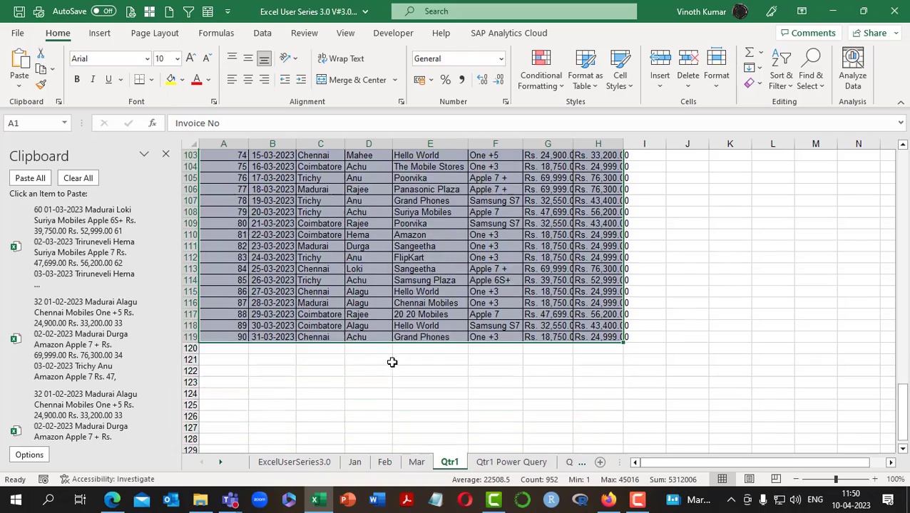
{"action": "scroll", "coordinate": [392, 363], "scroll_direction": "up", "scroll_amount": 20}
{"action": "scroll", "coordinate": [394, 361], "scroll_direction": "up", "scroll_amount": 12}
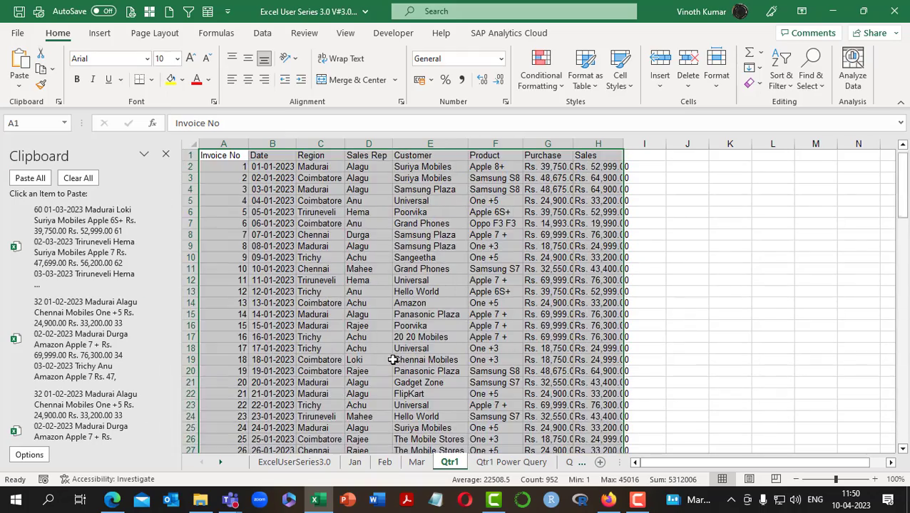
{"action": "left_click", "coordinate": [81, 180]}
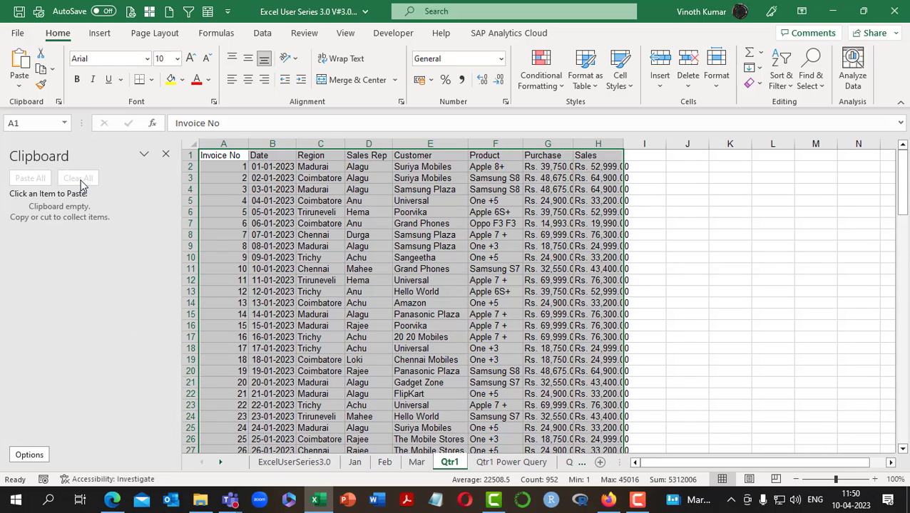
Close the clipboard pane and autofit columns A–H with Alt+O, C, A
{"action": "left_click", "coordinate": [165, 154]}
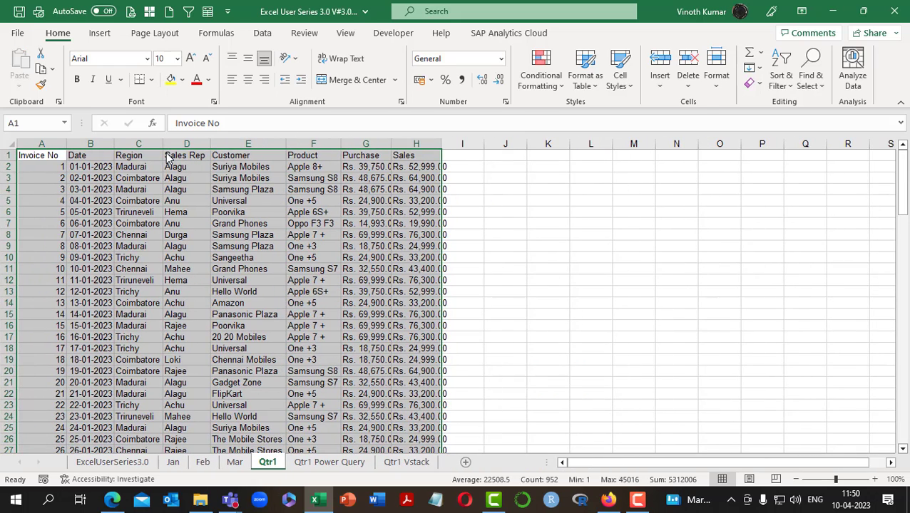
{"action": "key", "text": "alt+o"}
{"action": "key", "text": "c"}
{"action": "key", "text": "a"}
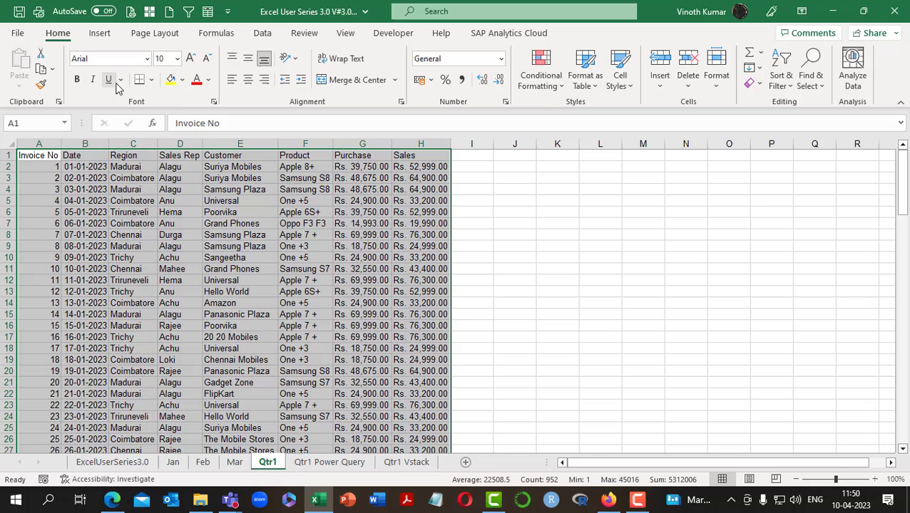
Apply All Borders to the Qtr1 data, check the result, then go to the Qtr1 Power Query sheet
{"action": "left_click", "coordinate": [151, 79]}
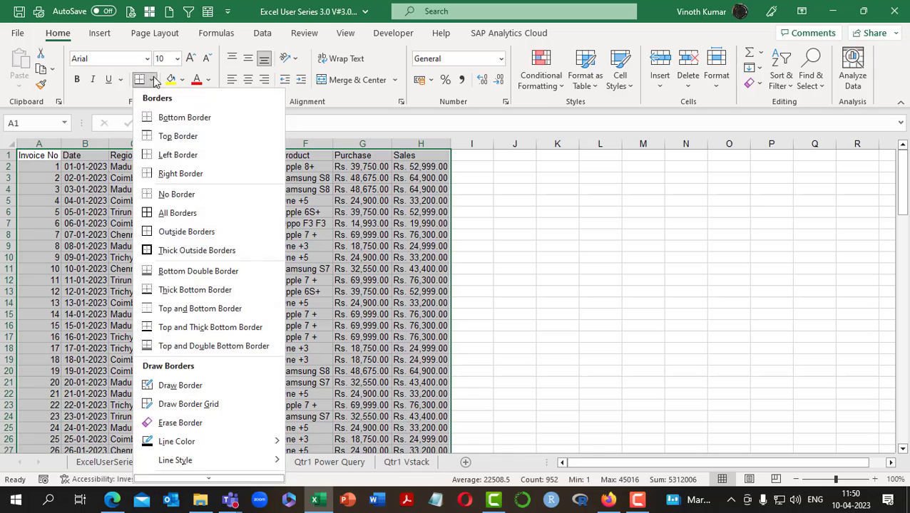
{"action": "left_click", "coordinate": [168, 216]}
{"action": "left_click", "coordinate": [599, 337]}
{"action": "scroll", "coordinate": [337, 279], "scroll_direction": "down", "scroll_amount": 10}
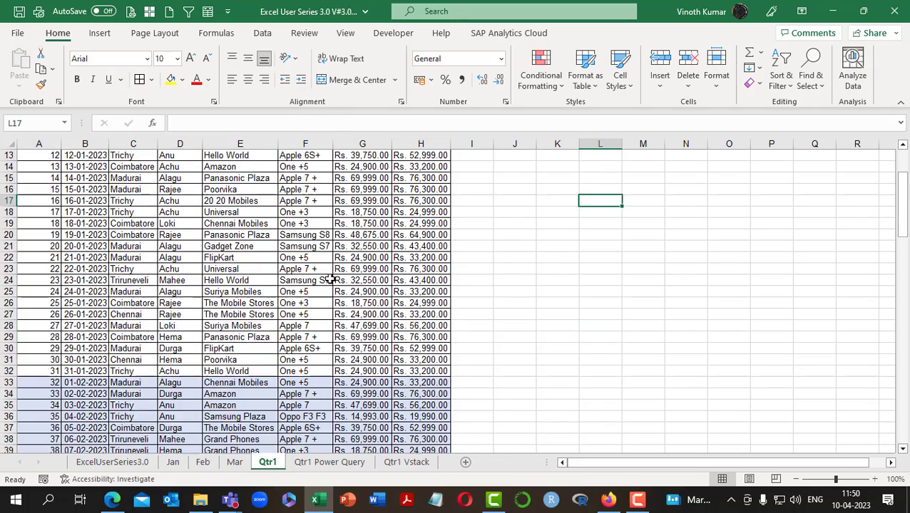
{"action": "scroll", "coordinate": [337, 280], "scroll_direction": "down", "scroll_amount": 20}
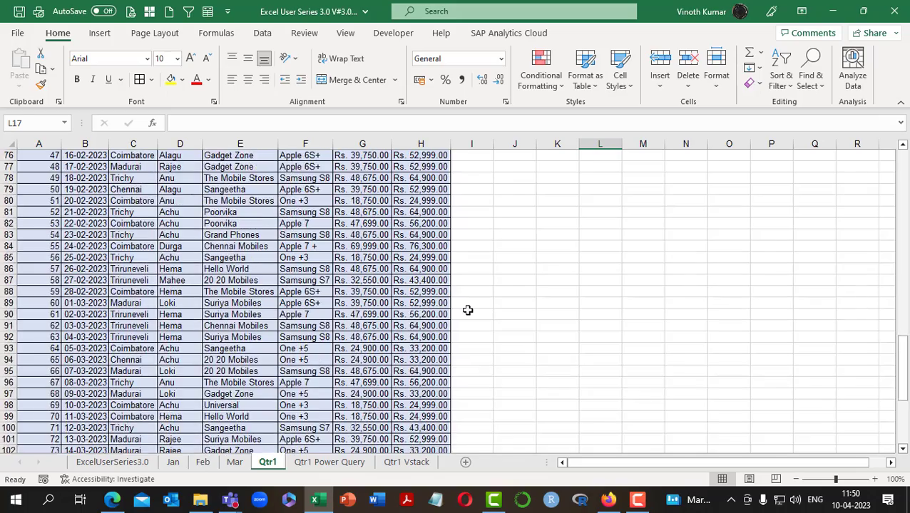
{"action": "left_click", "coordinate": [528, 295]}
{"action": "left_click", "coordinate": [457, 303]}
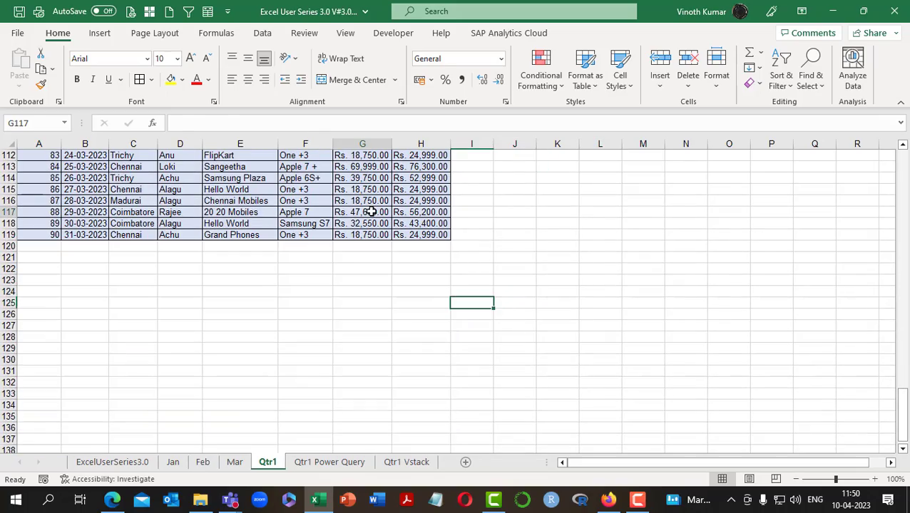
{"action": "key", "text": "Up"}
{"action": "key", "text": "Up"}
{"action": "key", "text": "Up"}
{"action": "key", "text": "Up"}
{"action": "key", "text": "Up"}
{"action": "key", "text": "Up"}
{"action": "key", "text": "Up"}
{"action": "key", "text": "Up"}
{"action": "key", "text": "Left"}
{"action": "key", "text": "Left"}
{"action": "scroll", "coordinate": [509, 321], "scroll_direction": "up", "scroll_amount": 20}
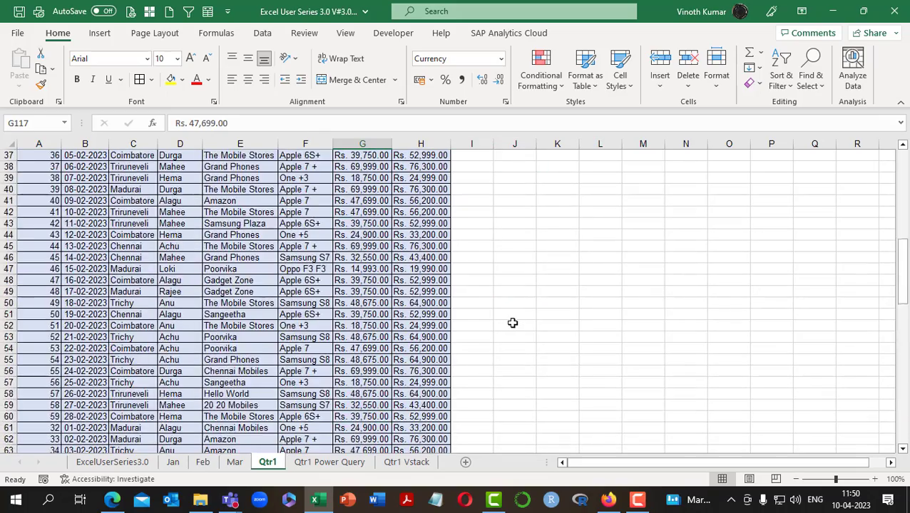
{"action": "scroll", "coordinate": [509, 322], "scroll_direction": "up", "scroll_amount": 1}
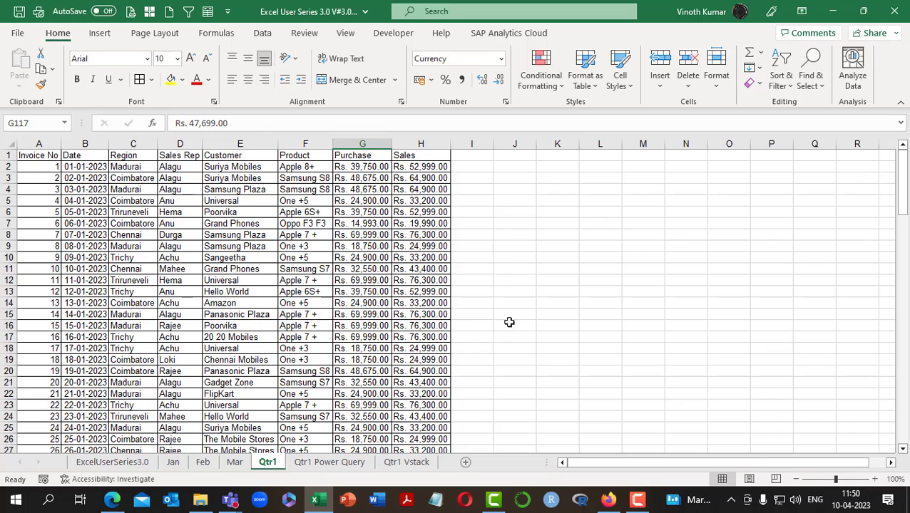
{"action": "left_click", "coordinate": [332, 463]}
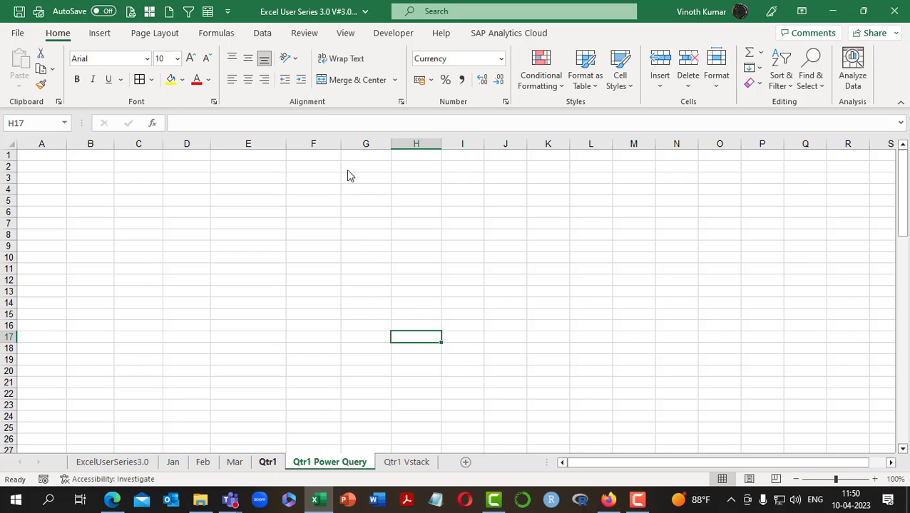
Create a blank query via Data > Get Data > From Other Sources > Blank Query
{"action": "left_click", "coordinate": [262, 35]}
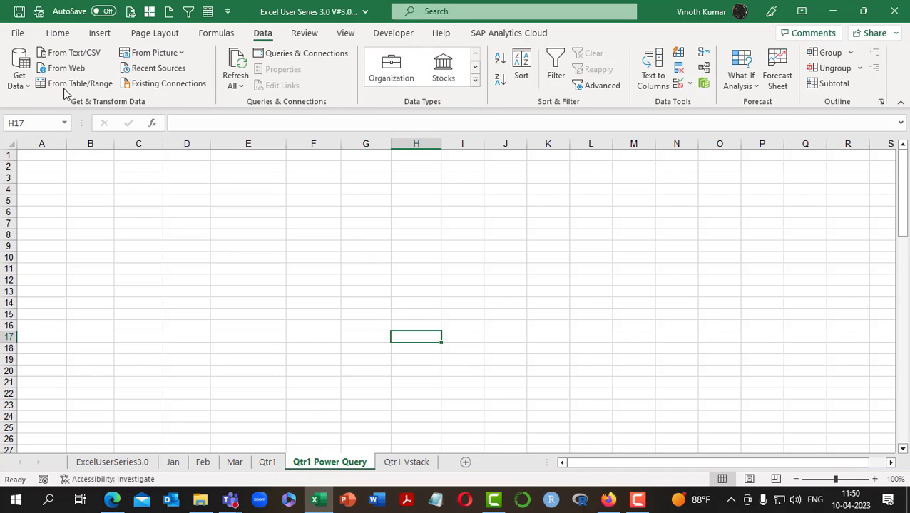
{"action": "left_click", "coordinate": [19, 72]}
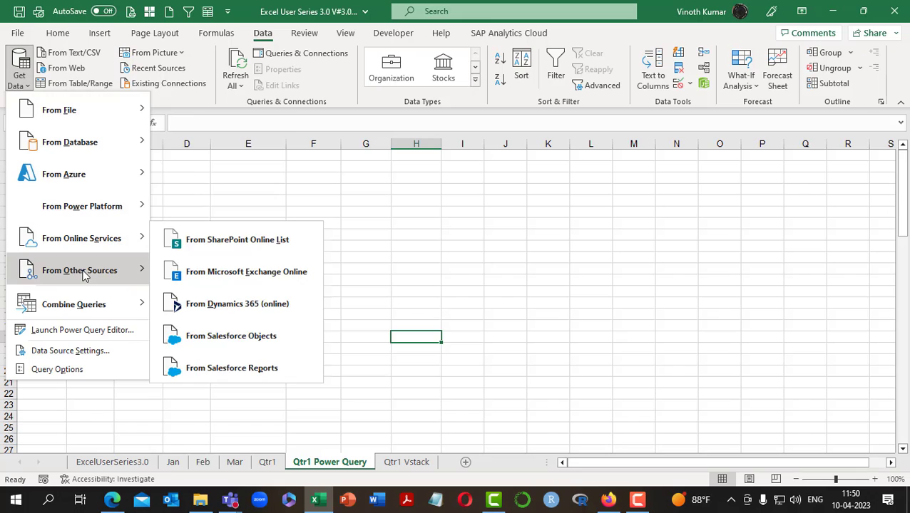
{"action": "mouse_move", "coordinate": [83, 271]}
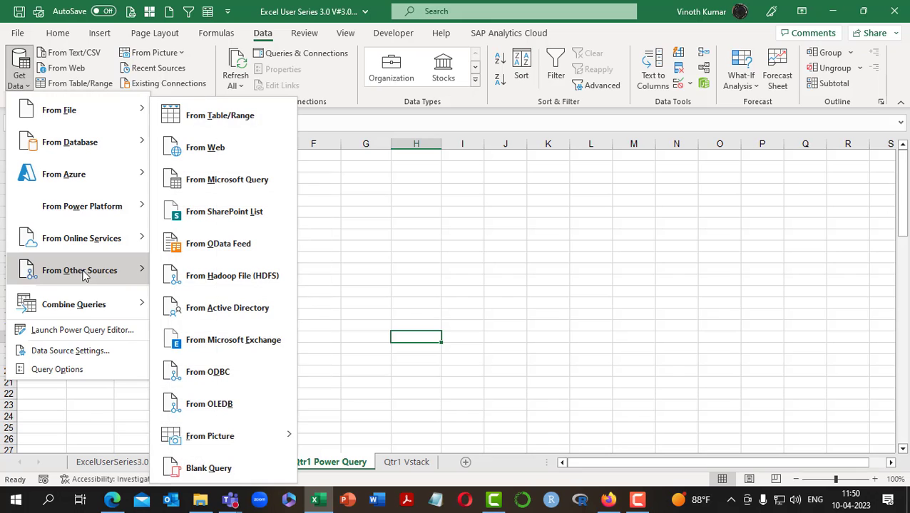
{"action": "left_click", "coordinate": [211, 469]}
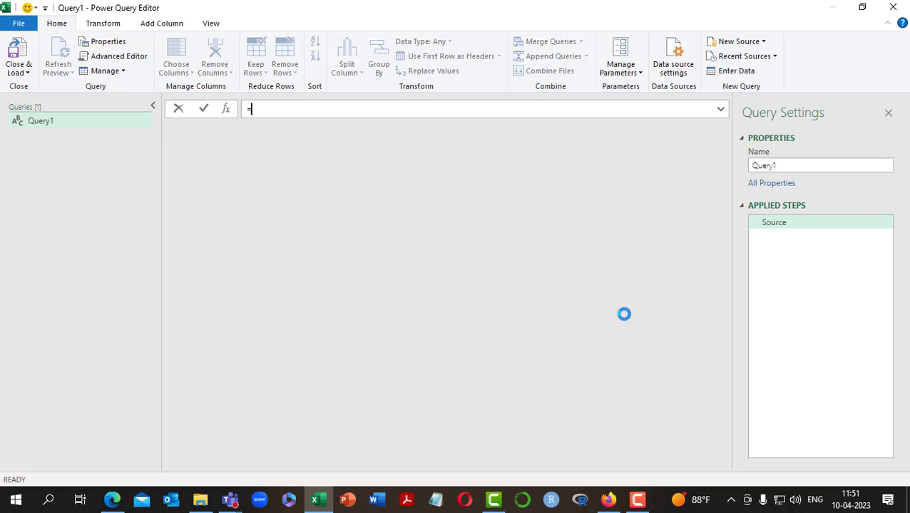
Enter =Excel.CurrentWorkbook() as Query1's formula to list the workbook's tables
{"action": "type", "text": "u"}
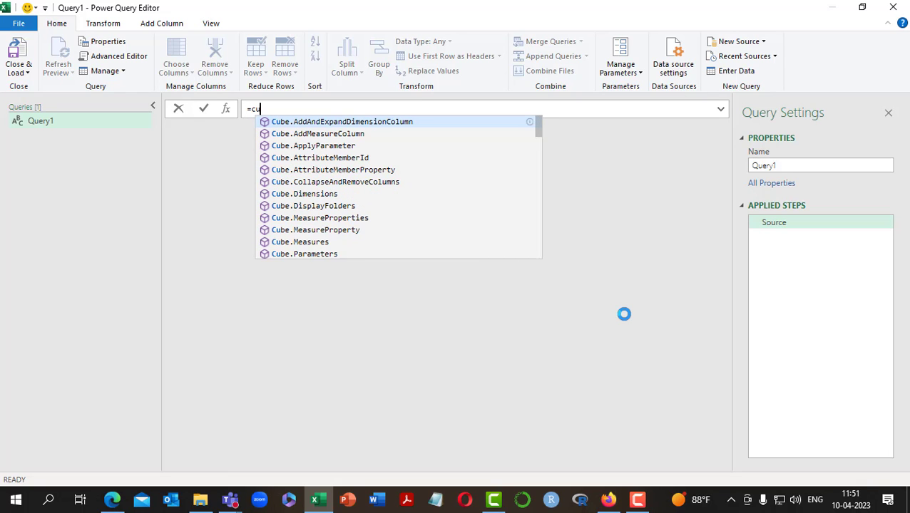
{"action": "type", "text": "r"}
{"action": "key", "text": "BackSpace"}
{"action": "key", "text": "BackSpace"}
{"action": "key", "text": "BackSpace"}
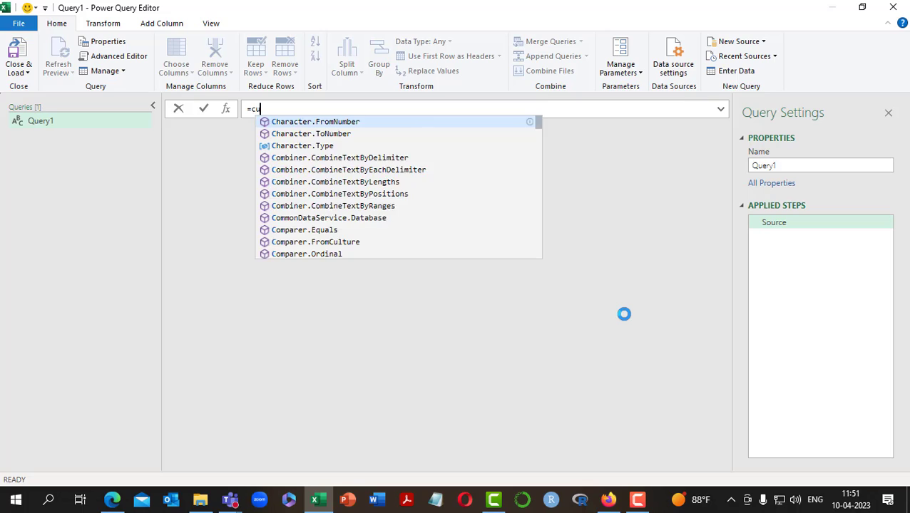
{"action": "type", "text": "wor"}
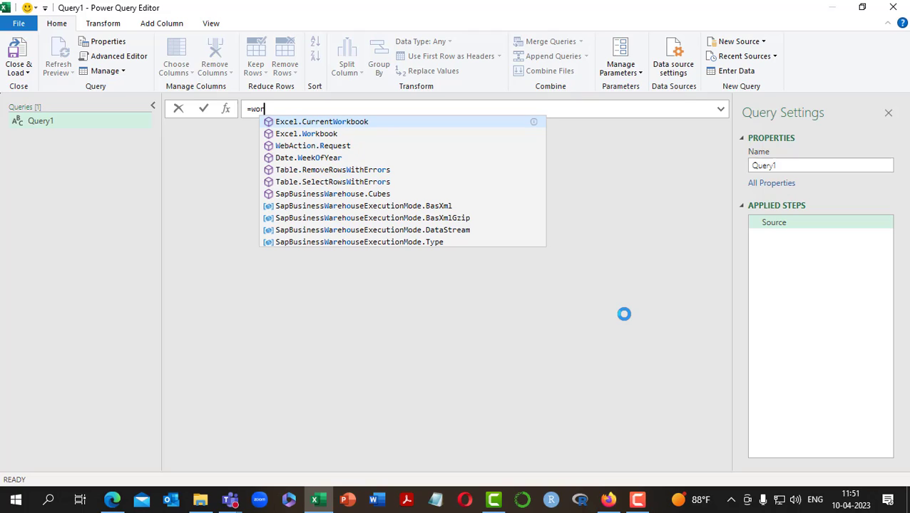
{"action": "key", "text": "Tab"}
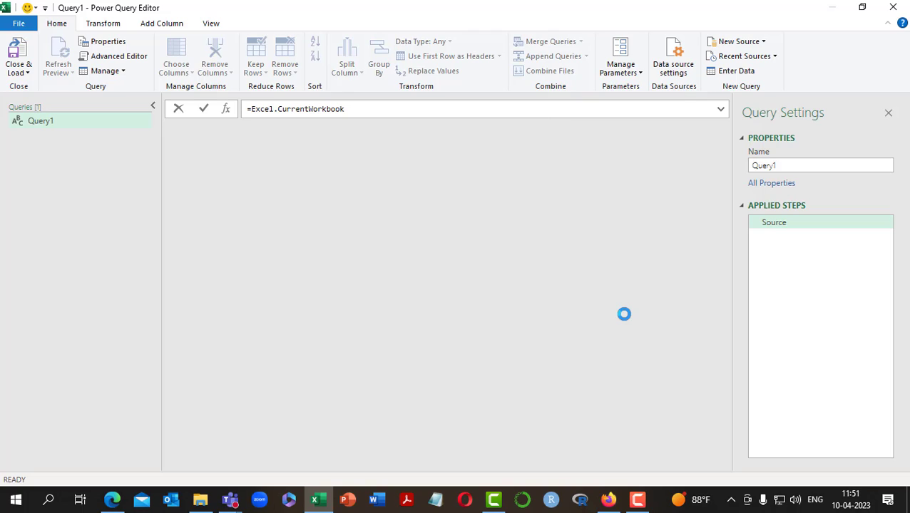
{"action": "type", "text": "("}
{"action": "key", "text": "Return"}
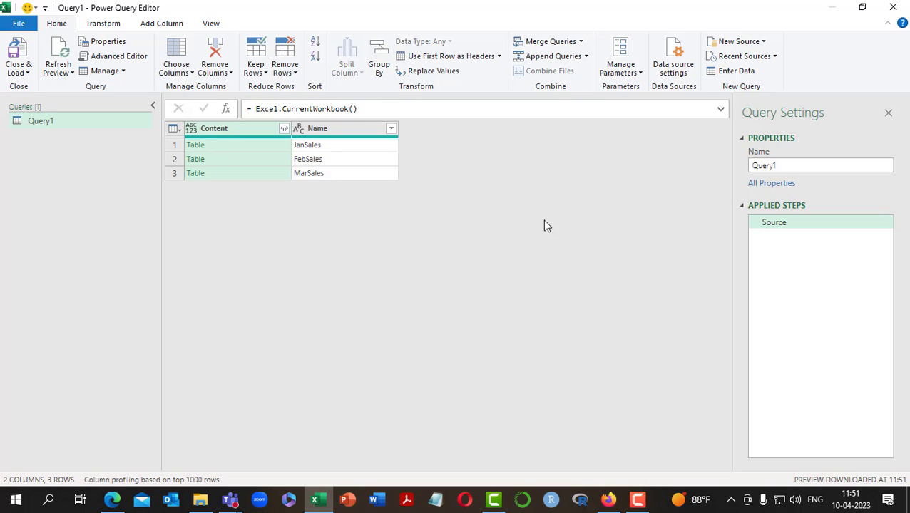
Remove the Name column and expand Content into all its columns without the original-name prefix
{"action": "right_click", "coordinate": [363, 131]}
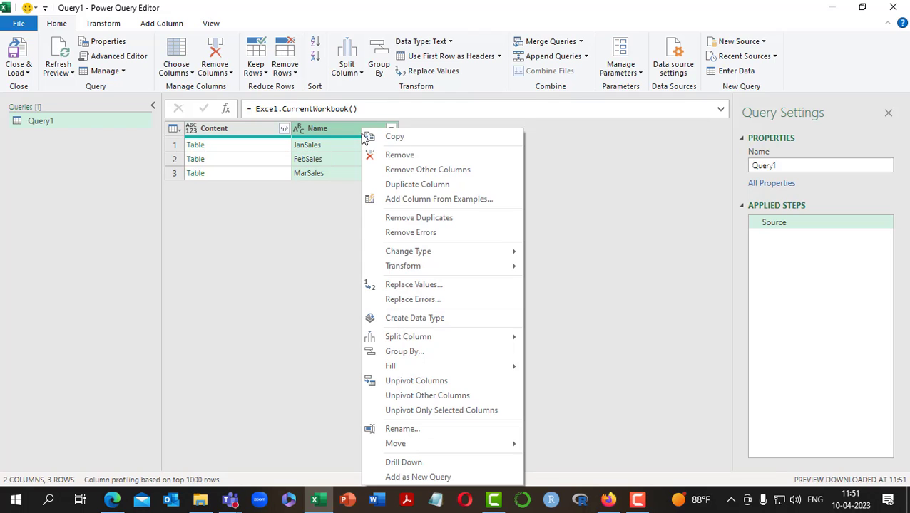
{"action": "left_click", "coordinate": [390, 156]}
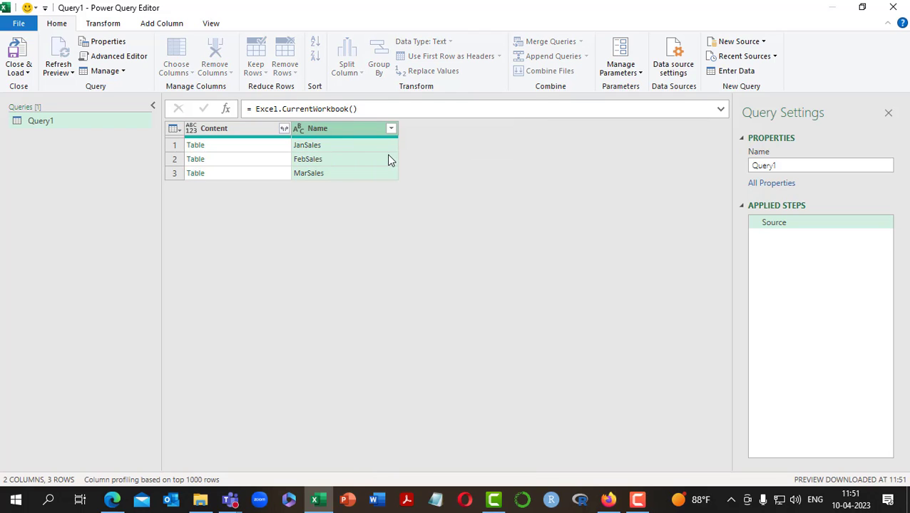
{"action": "left_click", "coordinate": [285, 128]}
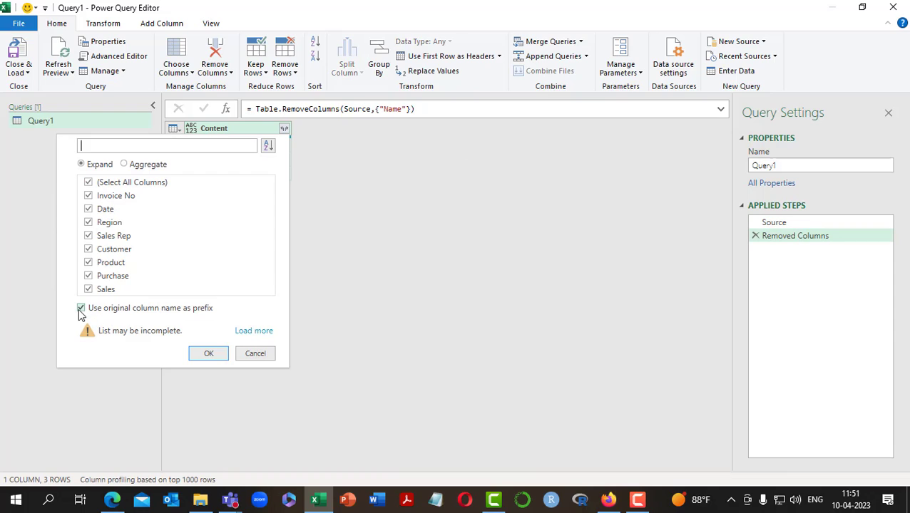
{"action": "left_click", "coordinate": [80, 308]}
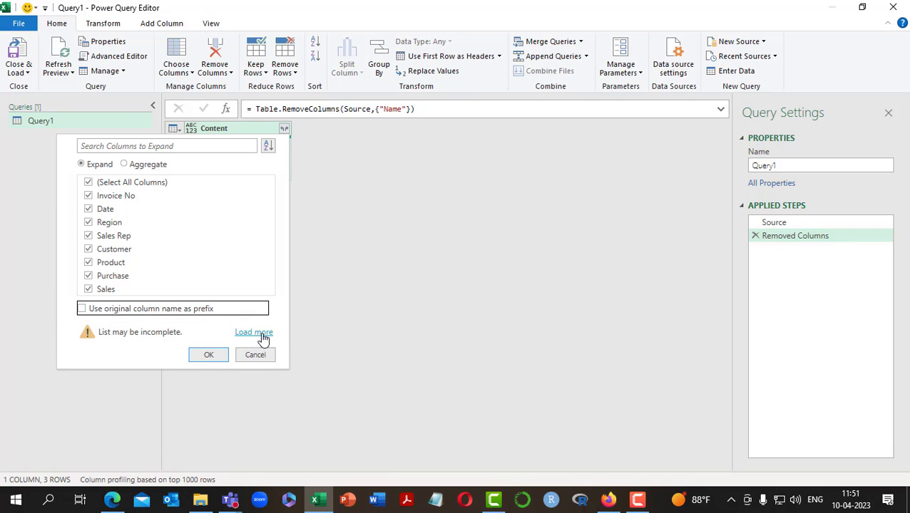
{"action": "left_click", "coordinate": [255, 332]}
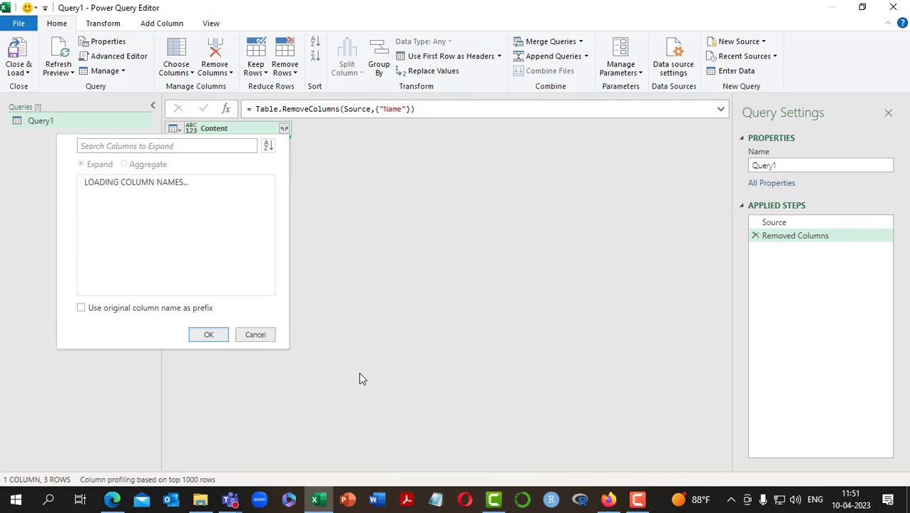
{"action": "left_click", "coordinate": [213, 336]}
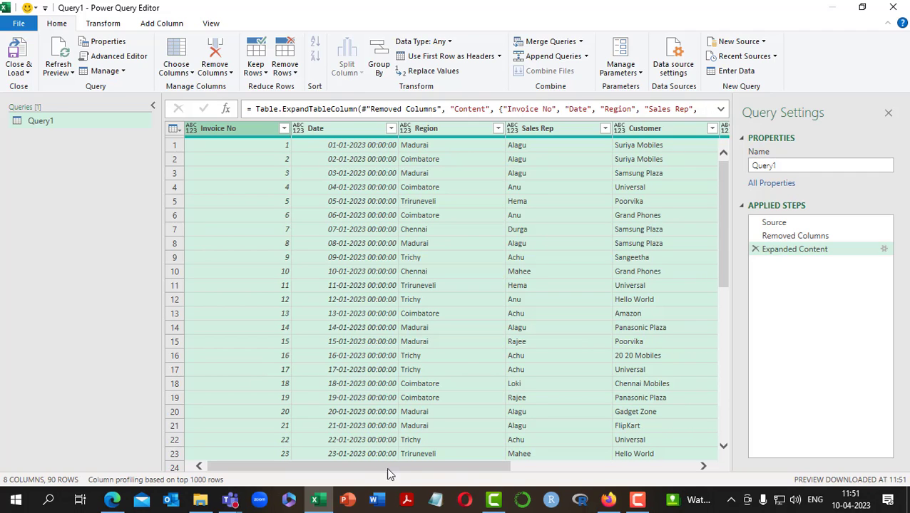
Select columns Invoice No through Sales and run Transform > Detect Data Type
{"action": "left_click_drag", "start_coordinate": [359, 465], "coordinate": [634, 473]}
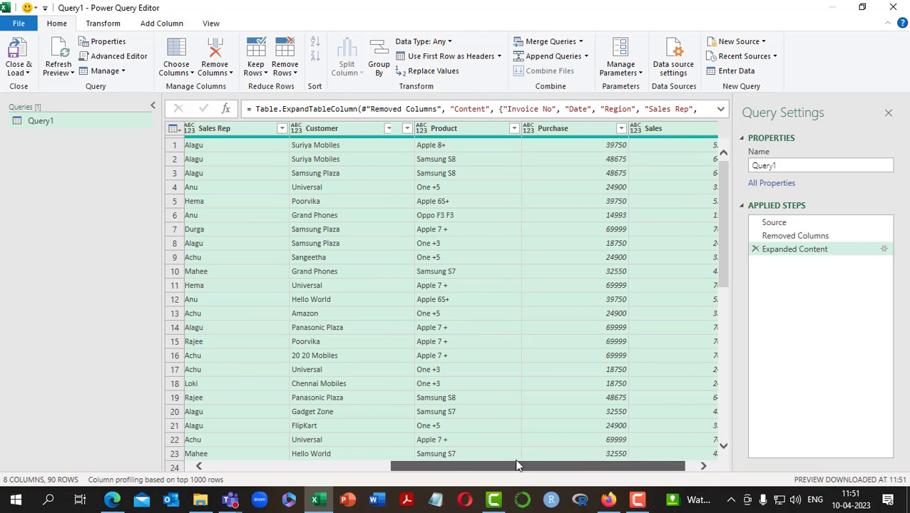
{"action": "left_click_drag", "start_coordinate": [574, 467], "coordinate": [524, 468]}
{"action": "left_click", "coordinate": [239, 129]}
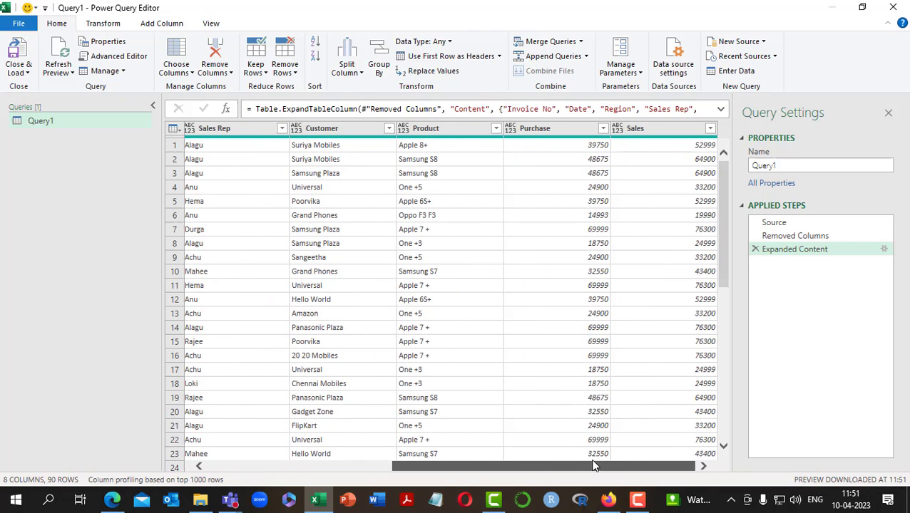
{"action": "left_click", "coordinate": [651, 129], "text": "shift"}
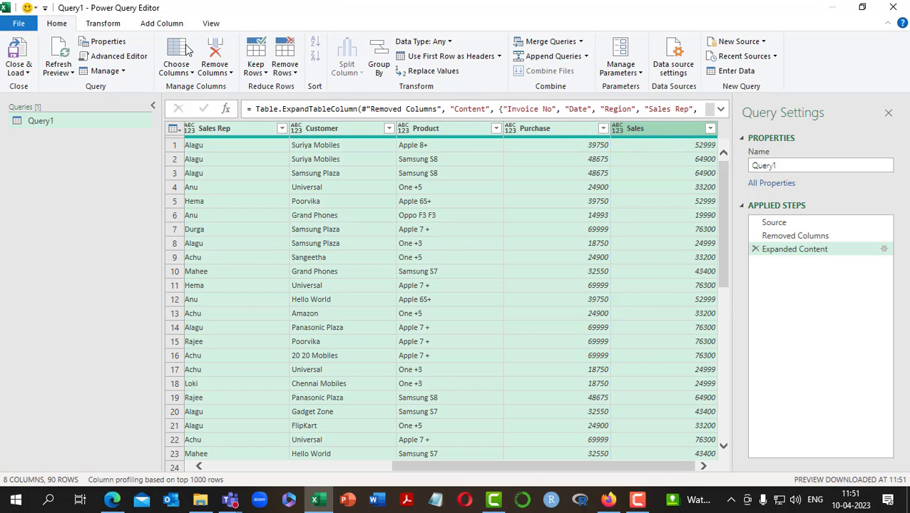
{"action": "left_click", "coordinate": [108, 25]}
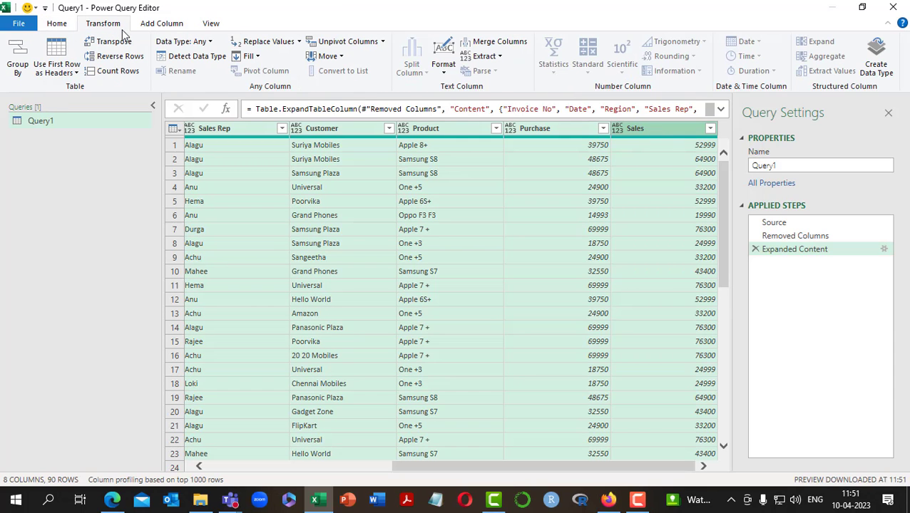
{"action": "left_click", "coordinate": [204, 55]}
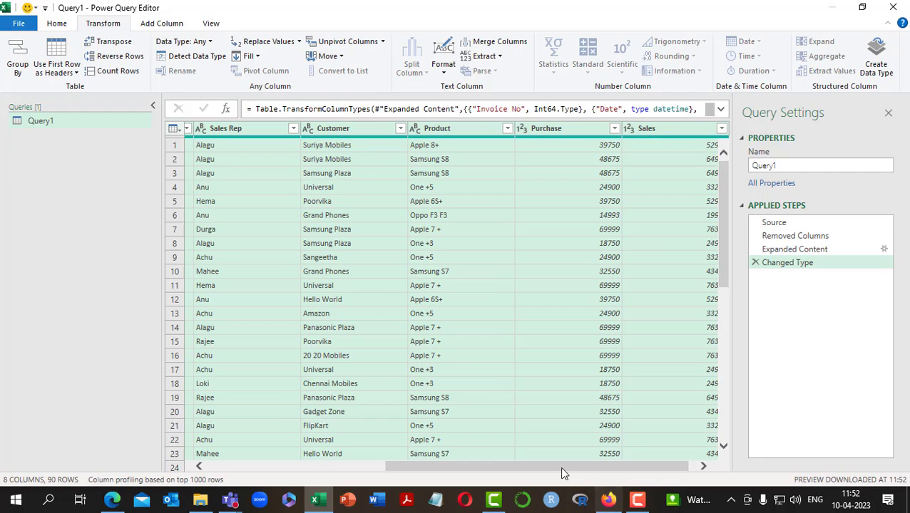
{"action": "left_click_drag", "start_coordinate": [559, 466], "coordinate": [329, 457]}
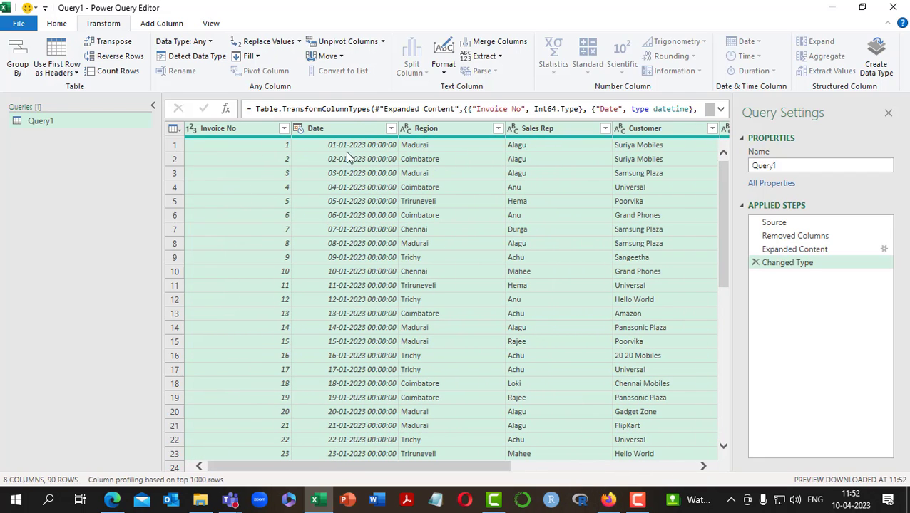
Change the Date column to the Date type as a new step
{"action": "left_click", "coordinate": [299, 125]}
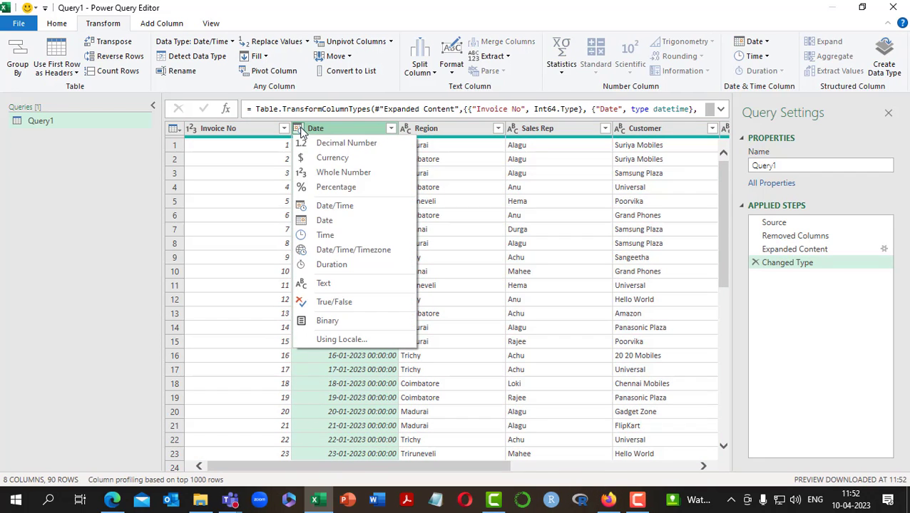
{"action": "left_click", "coordinate": [329, 221]}
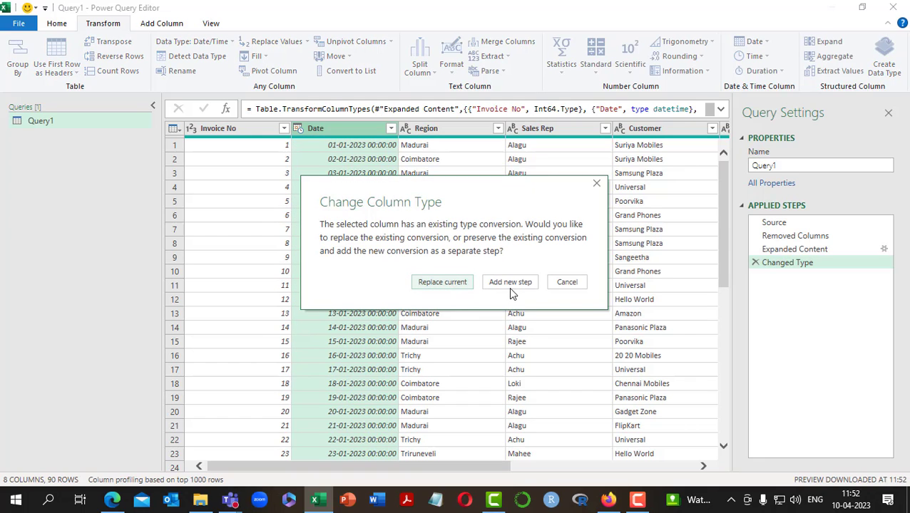
{"action": "left_click", "coordinate": [510, 282]}
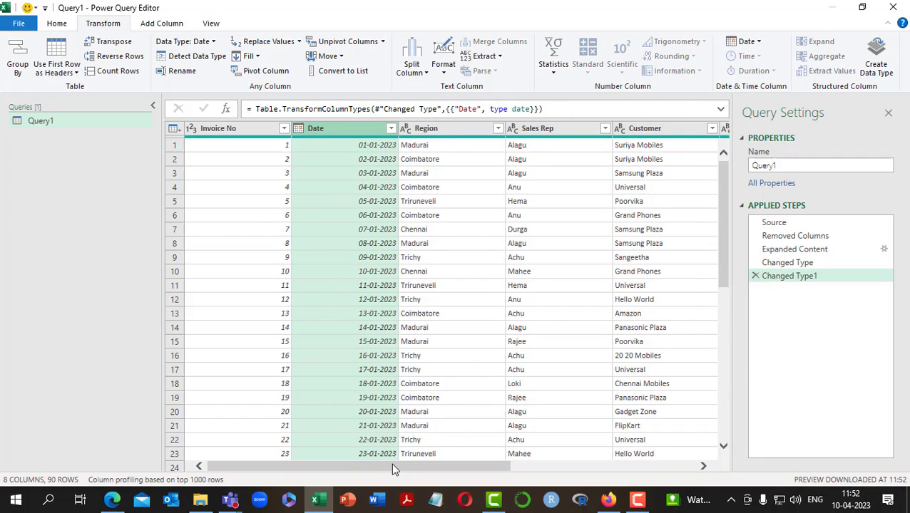
Set the Purchase and Sales columns to the Currency type
{"action": "left_click_drag", "start_coordinate": [392, 466], "coordinate": [705, 462]}
{"action": "left_click", "coordinate": [568, 135]}
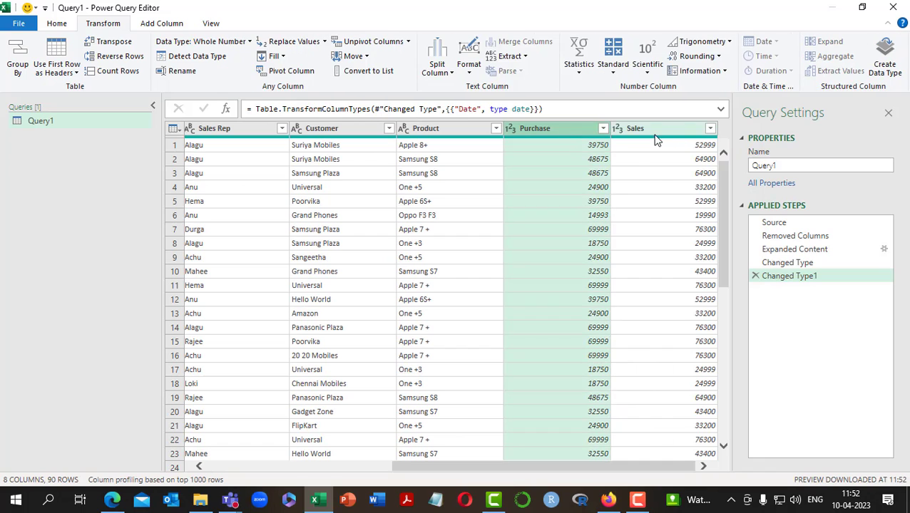
{"action": "left_click", "coordinate": [651, 132], "text": "ctrl"}
{"action": "left_click", "coordinate": [511, 130]}
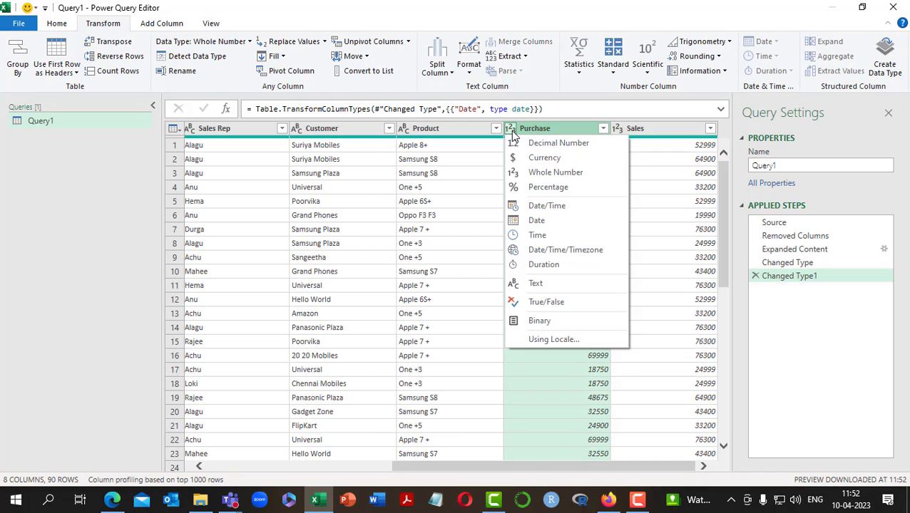
{"action": "left_click", "coordinate": [526, 157]}
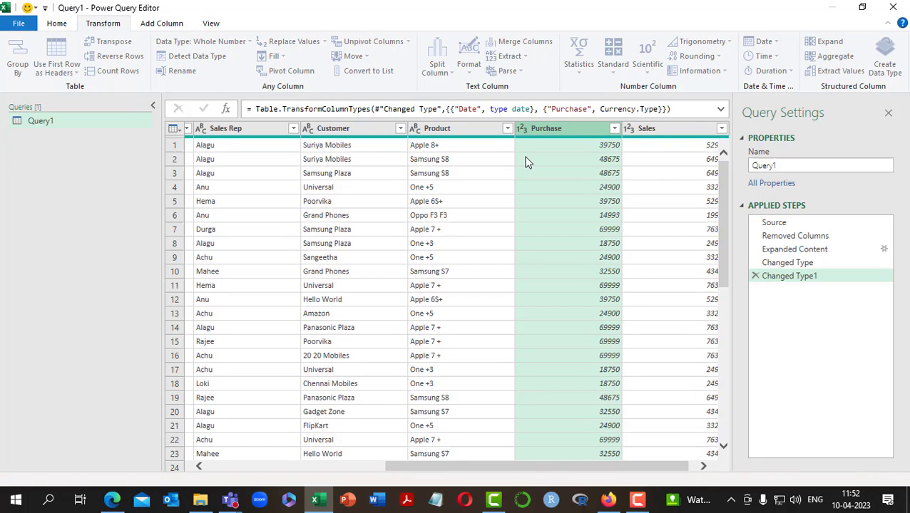
{"action": "left_click", "coordinate": [628, 129]}
{"action": "left_click", "coordinate": [618, 129]}
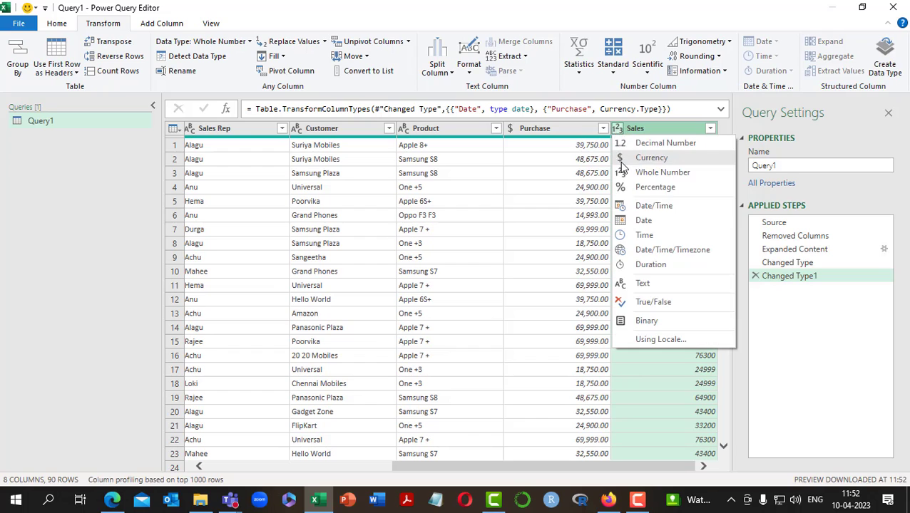
{"action": "left_click", "coordinate": [622, 161]}
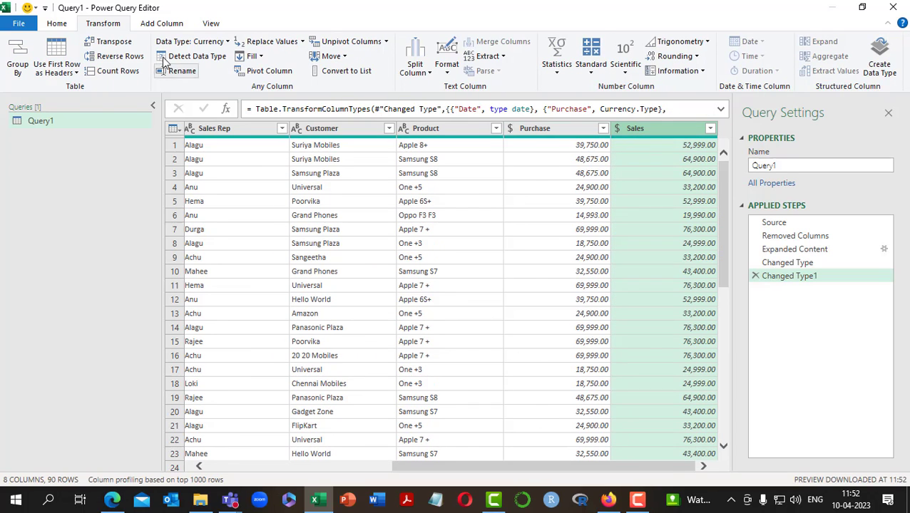
{"action": "left_click", "coordinate": [61, 26]}
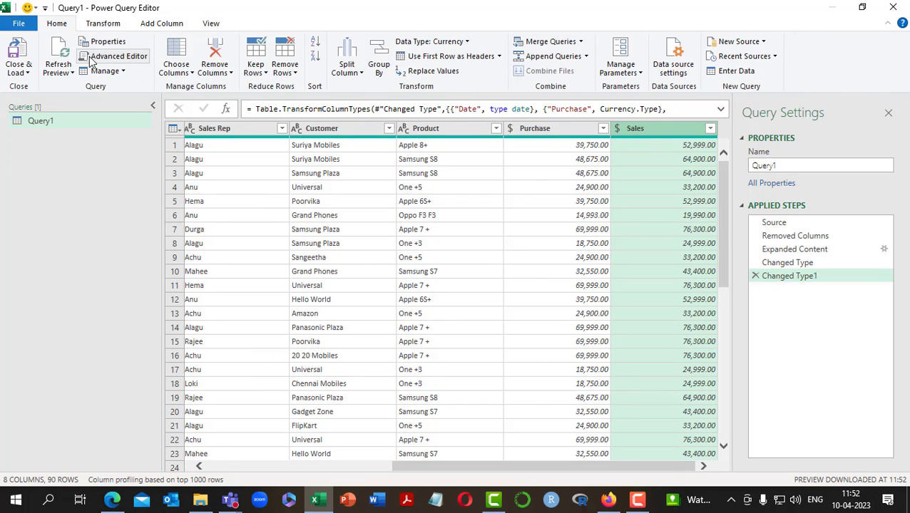
Load the query as a table in the existing worksheet at cell A1
{"action": "left_click", "coordinate": [10, 72]}
{"action": "left_click", "coordinate": [57, 102]}
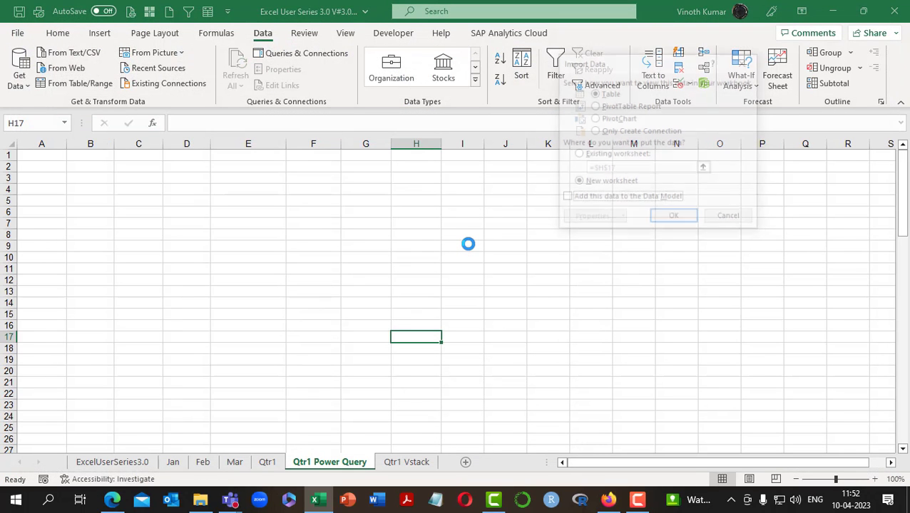
{"action": "left_click", "coordinate": [599, 155]}
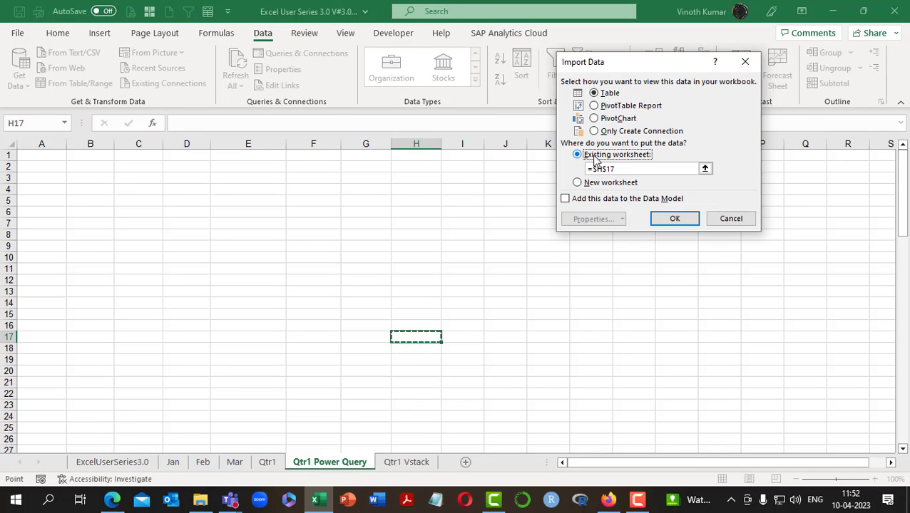
{"action": "left_click", "coordinate": [32, 155]}
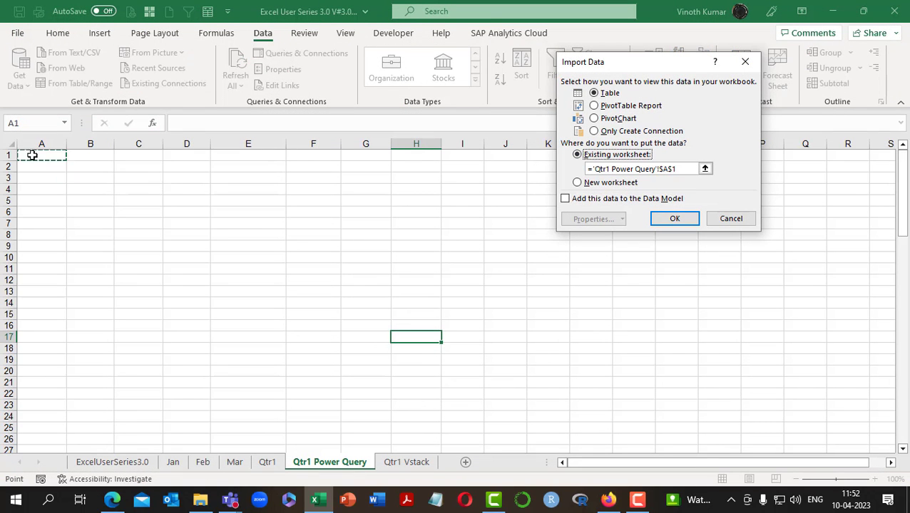
{"action": "left_click", "coordinate": [674, 218]}
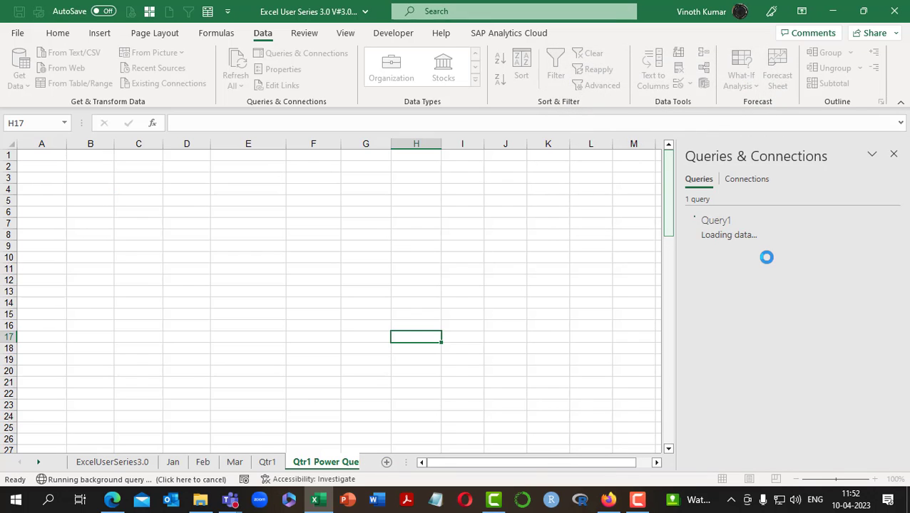
Switch to the Qtr1 Vstack sheet
{"action": "scroll", "coordinate": [536, 290], "scroll_direction": "down", "scroll_amount": 14}
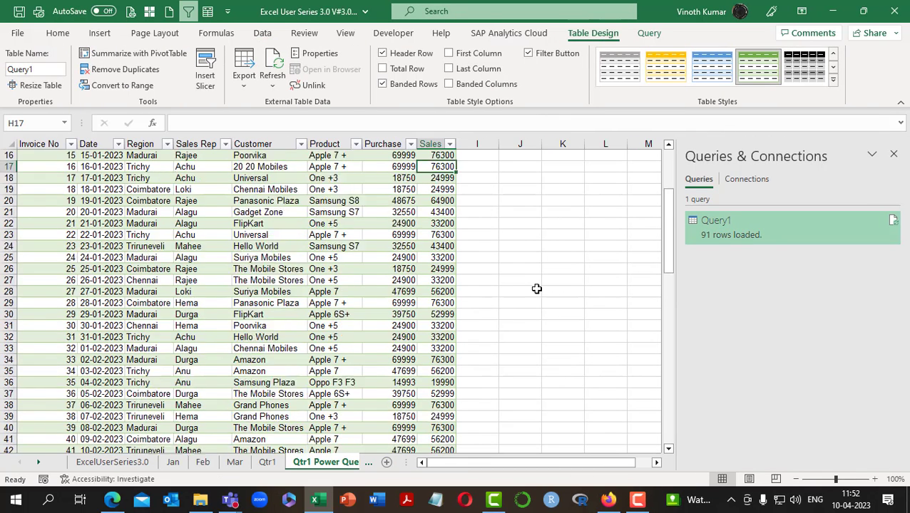
{"action": "scroll", "coordinate": [537, 289], "scroll_direction": "up", "scroll_amount": 14}
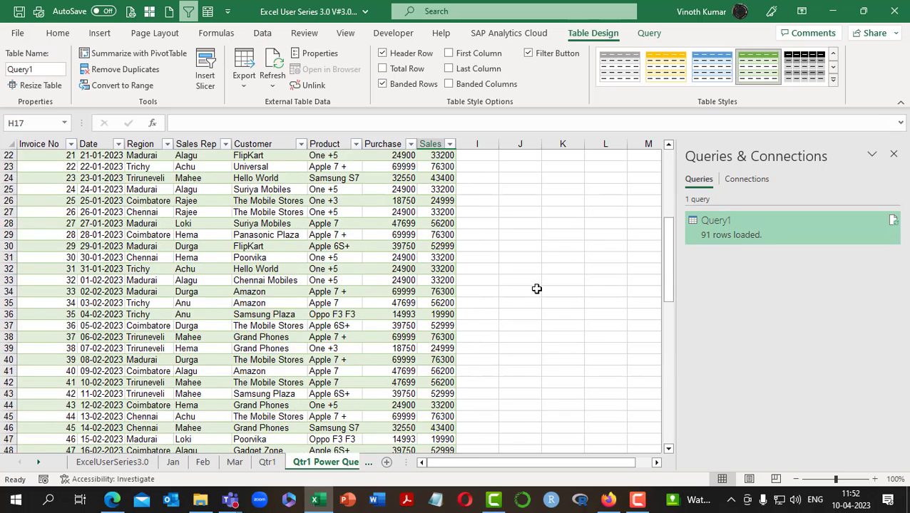
{"action": "left_click_drag", "start_coordinate": [407, 463], "coordinate": [586, 460]}
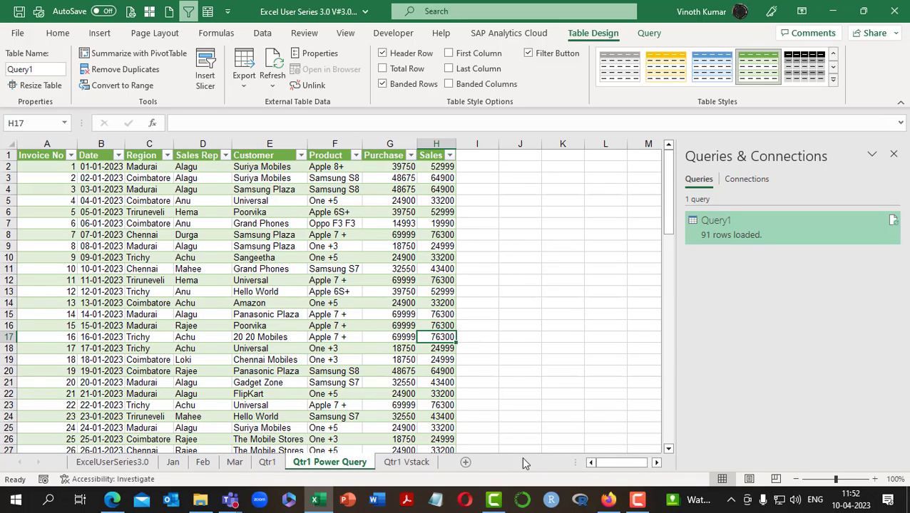
{"action": "left_click", "coordinate": [417, 463]}
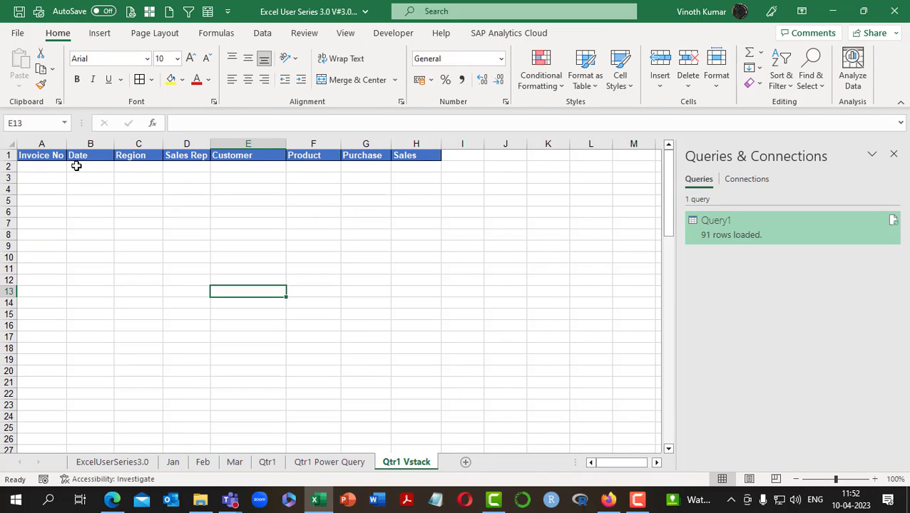
Start a VSTACK formula in A2 stacking the JanSales and FebSales tables
{"action": "left_click", "coordinate": [39, 170]}
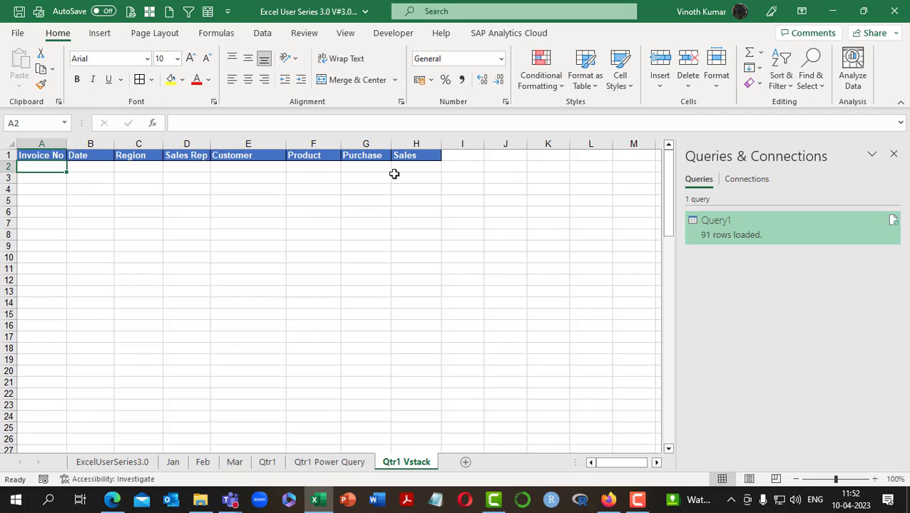
{"action": "type", "text": "=vs"}
{"action": "key", "text": "Tab"}
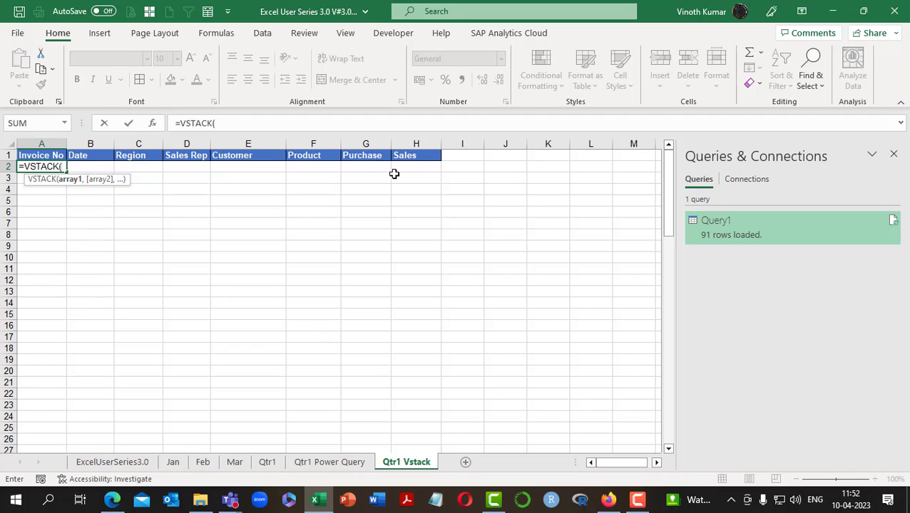
{"action": "type", "text": "ja"}
{"action": "key", "text": "Tab"}
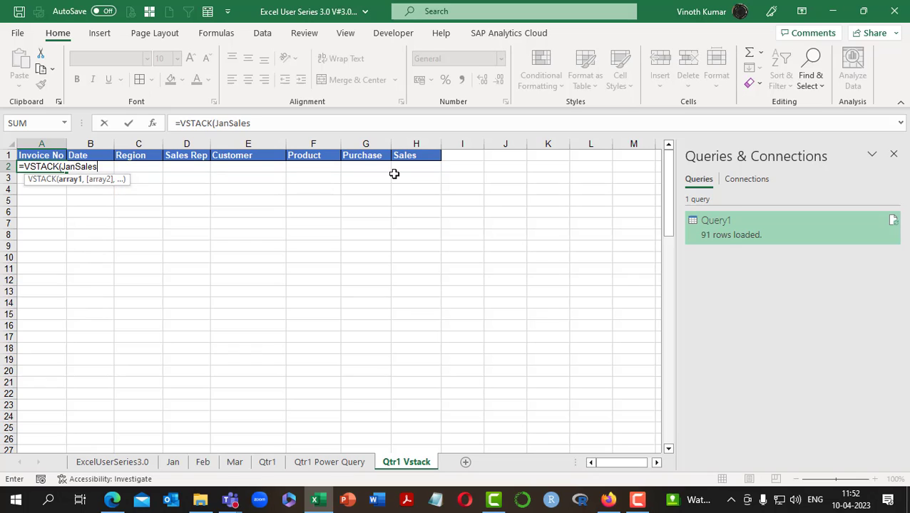
{"action": "type", "text": ",feb"}
{"action": "key", "text": "Tab"}
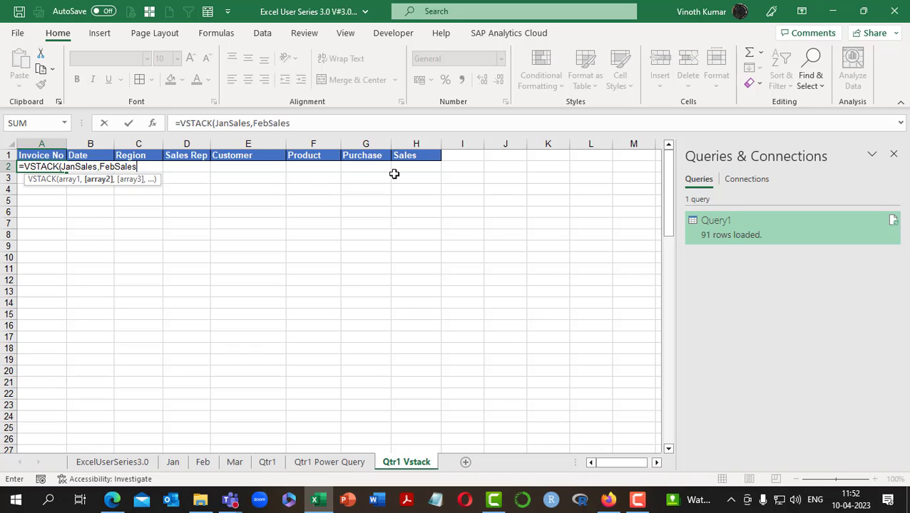
{"action": "type", "text": "ma"}
{"action": "key", "text": "Tab"}
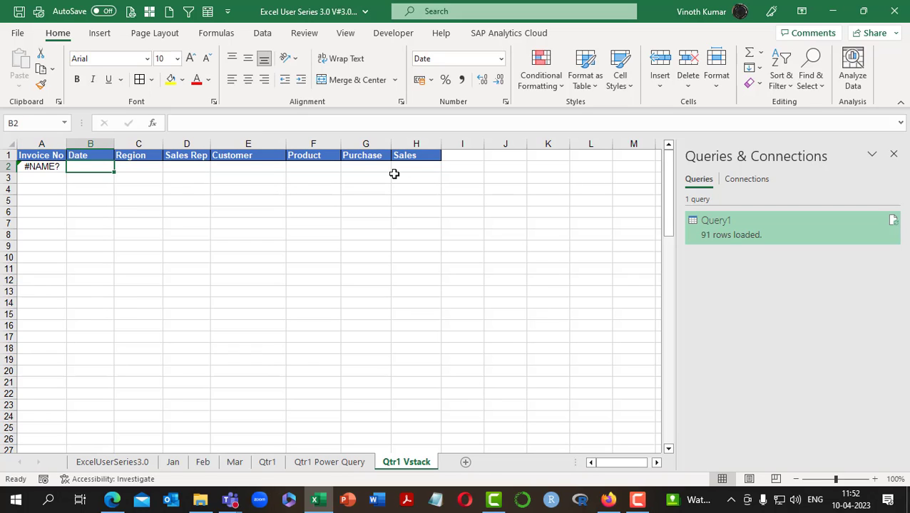
Fix A2's formula by removing the stray 'ma' and adding MarSales as the third table
{"action": "key", "text": "Left"}
{"action": "key", "text": "F2"}
{"action": "key", "text": "Left"}
{"action": "key", "text": "BackSpace"}
{"action": "key", "text": "BackSpace"}
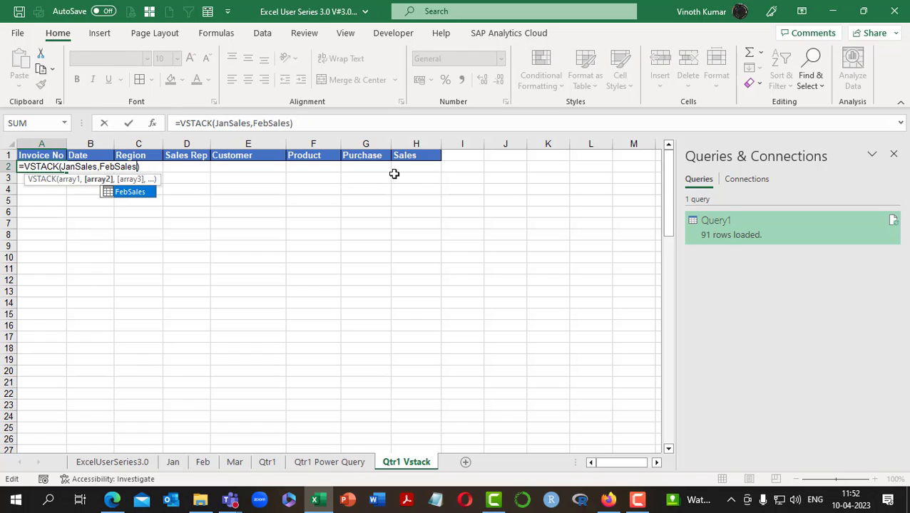
{"action": "type", "text": ",ma"}
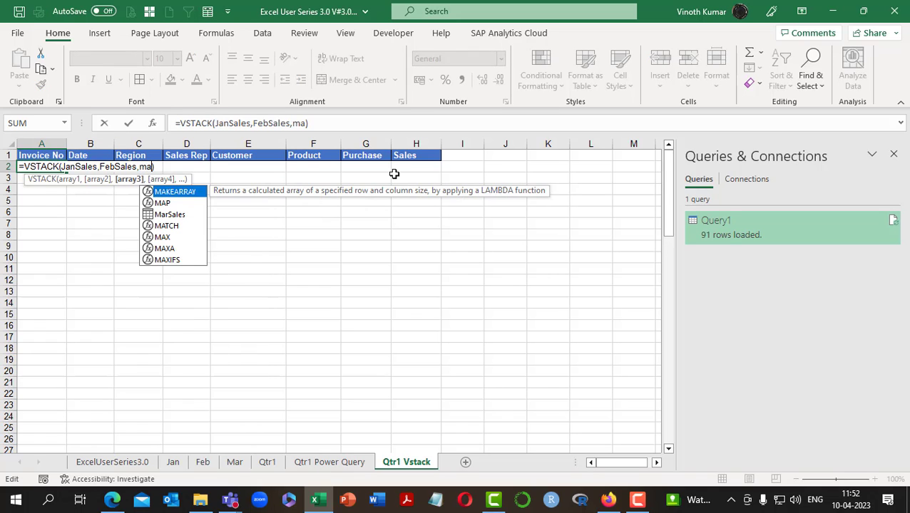
{"action": "key", "text": "Down"}
{"action": "key", "text": "Down"}
{"action": "key", "text": "Tab"}
{"action": "key", "text": "Right"}
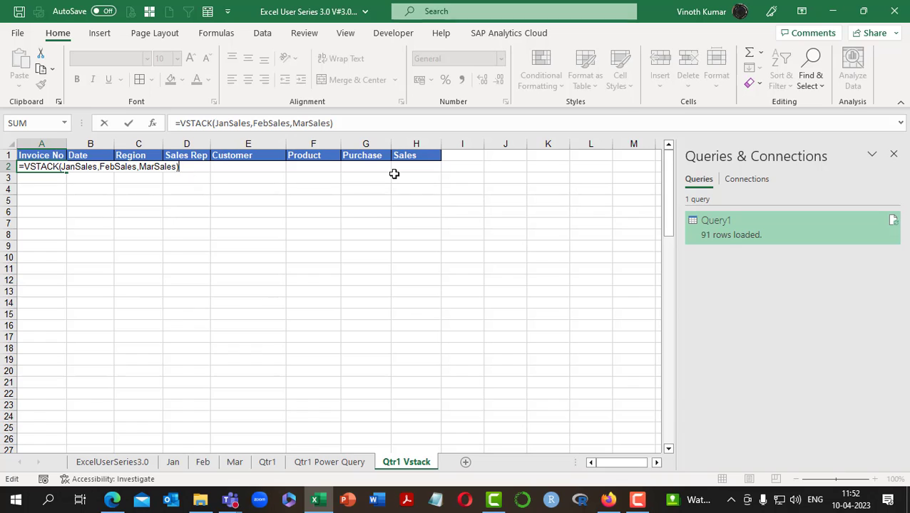
Enter the VSTACK formula so the Jan–Mar invoices spill below the headers
{"action": "key", "text": "Return"}
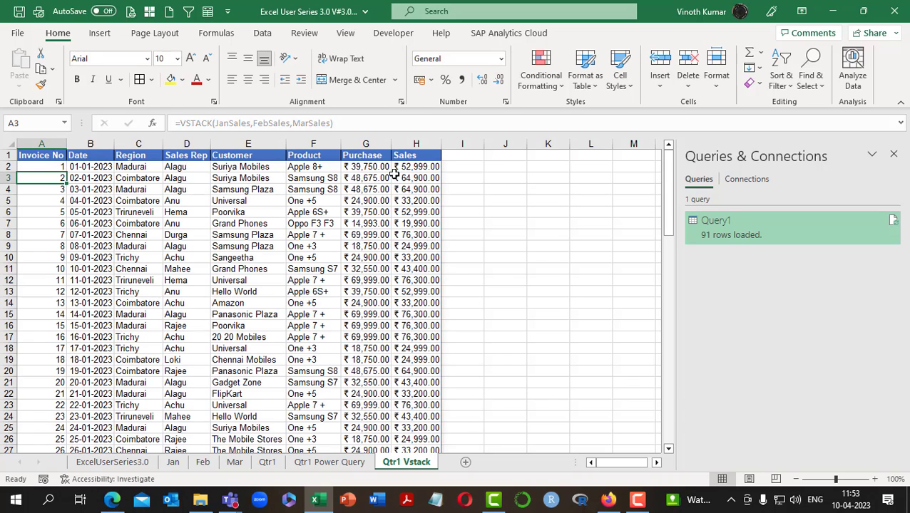
{"action": "scroll", "coordinate": [288, 335], "scroll_direction": "down", "scroll_amount": 14}
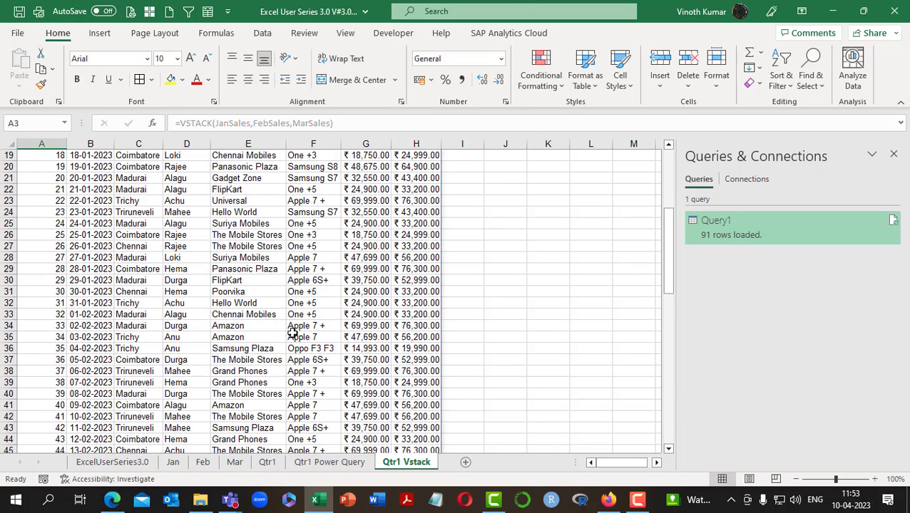
{"action": "scroll", "coordinate": [298, 334], "scroll_direction": "down", "scroll_amount": 9}
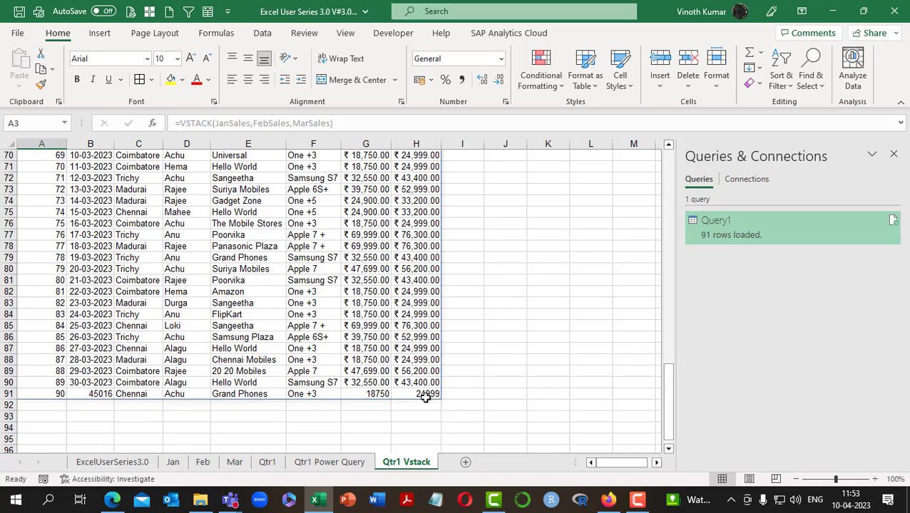
Format-paint B90's date onto B91 and G90:H90's currency onto G91:H91
{"action": "left_click", "coordinate": [92, 383]}
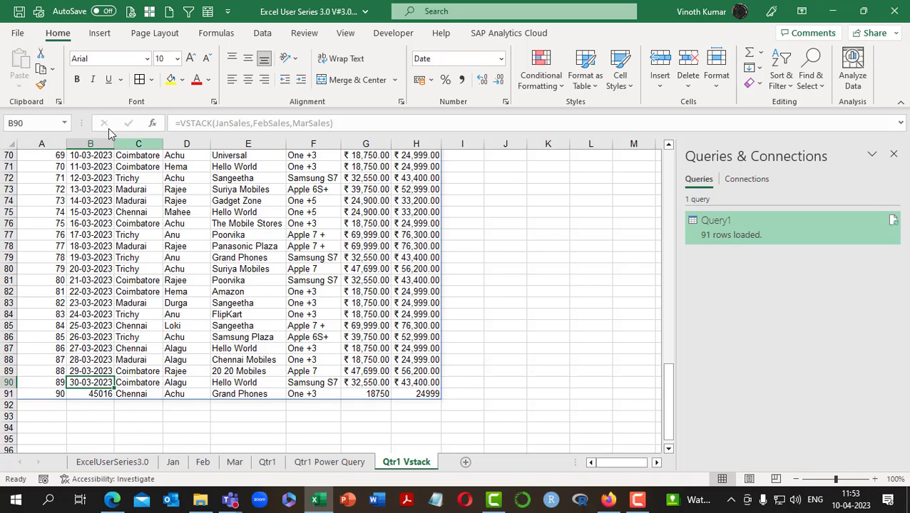
{"action": "left_click", "coordinate": [41, 85]}
{"action": "left_click", "coordinate": [90, 394]}
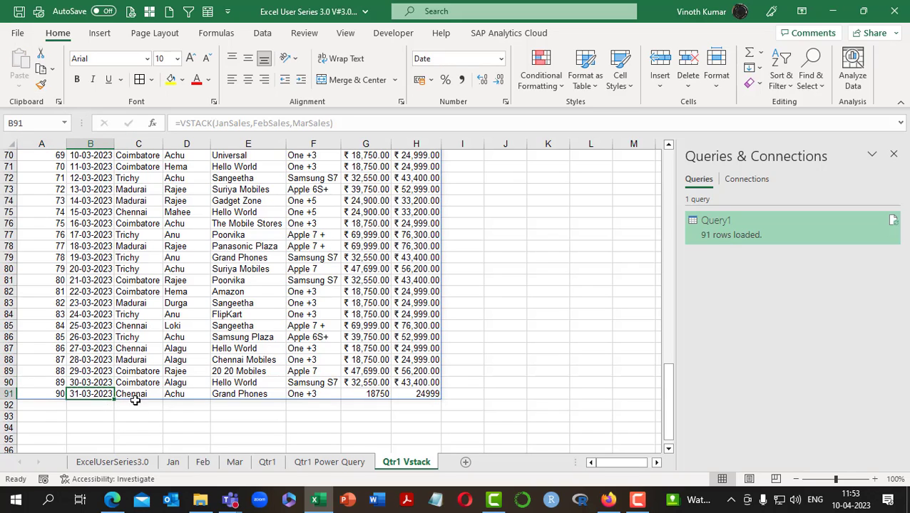
{"action": "mouse_move", "coordinate": [363, 382]}
{"action": "left_mouse_down"}
{"action": "mouse_move", "coordinate": [417, 383]}
{"action": "mouse_move", "coordinate": [417, 393]}
{"action": "left_mouse_up"}
{"action": "left_click", "coordinate": [41, 85]}
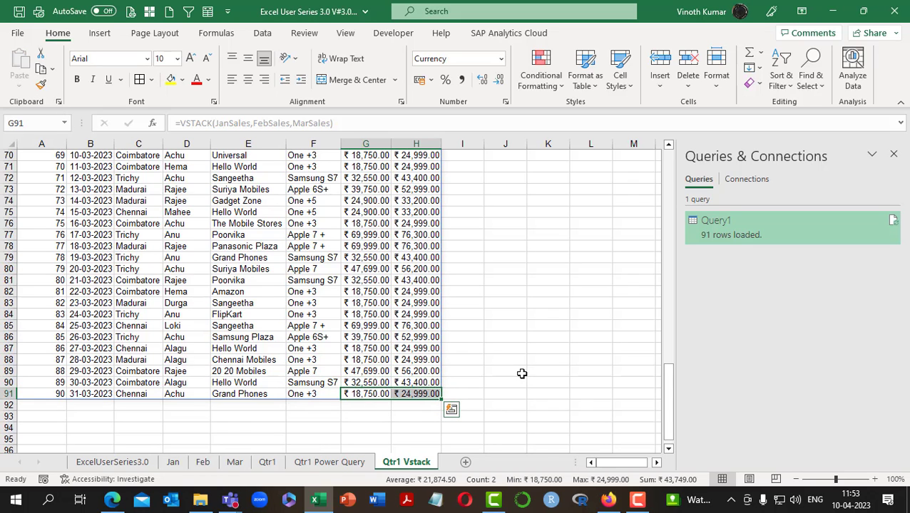
Return to the ExcelUserSeries3.0 title sheet and close the Queries & Connections pane
{"action": "left_click", "coordinate": [490, 359]}
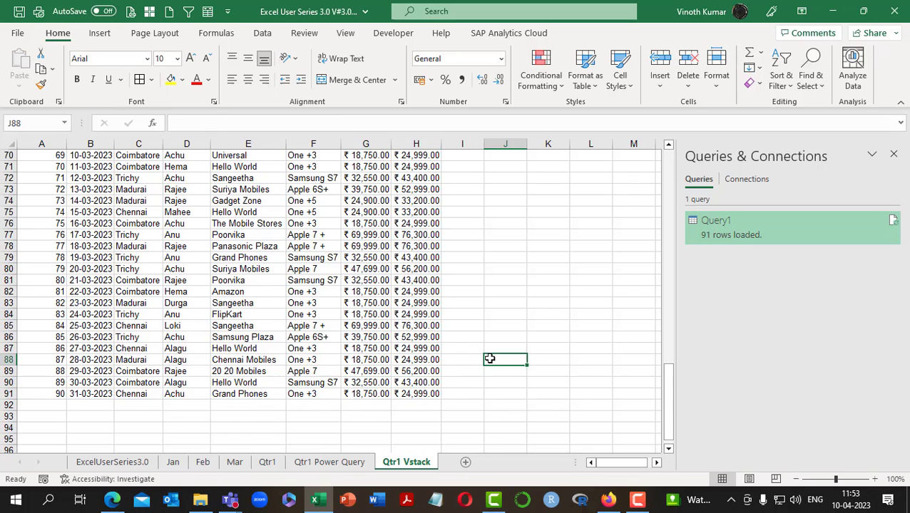
{"action": "key", "text": "ctrl+Up"}
{"action": "key", "text": "ctrl+Page_Up"}
{"action": "key", "text": "ctrl+Page_Up"}
{"action": "key", "text": "ctrl+Page_Up"}
{"action": "key", "text": "ctrl+Page_Up"}
{"action": "key", "text": "ctrl+Page_Up"}
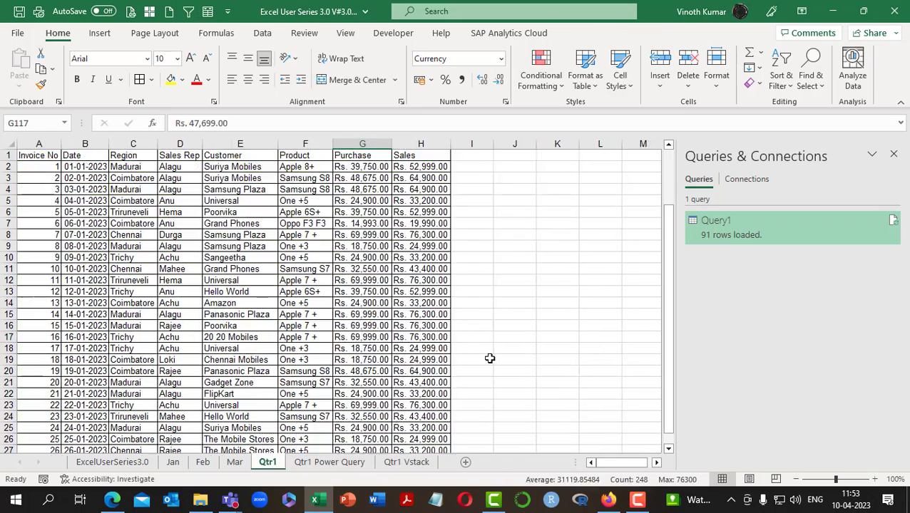
{"action": "key", "text": "ctrl+Page_Up"}
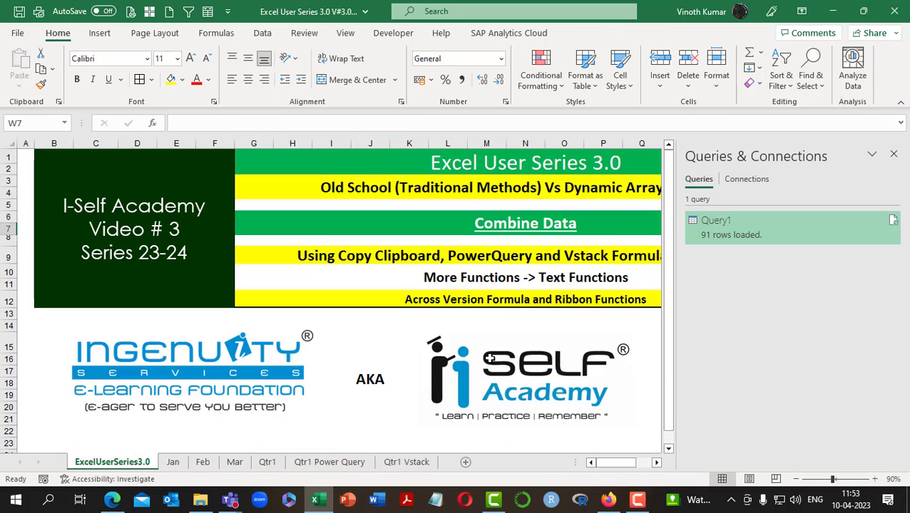
{"action": "left_click", "coordinate": [893, 154]}
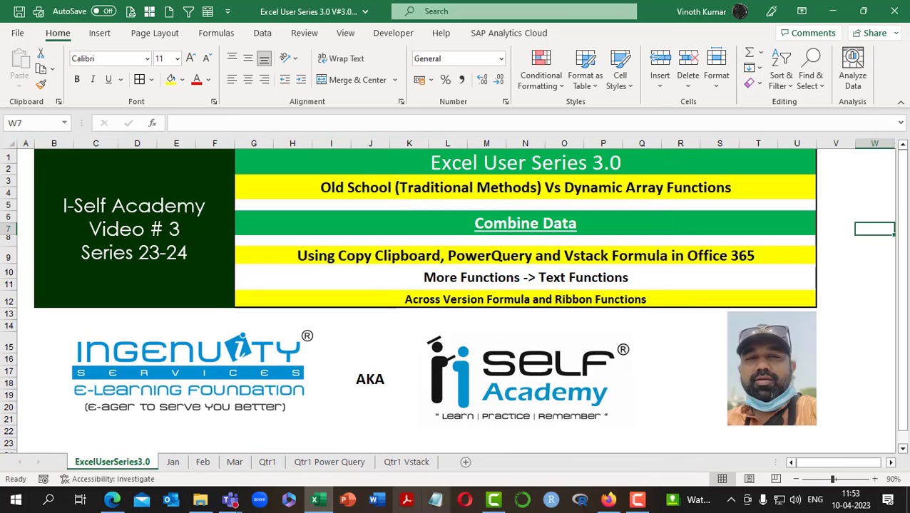
Review the combined data on the Qtr1, Qtr1 Power Query and Qtr1 Vstack sheets
{"action": "left_click", "coordinate": [267, 462]}
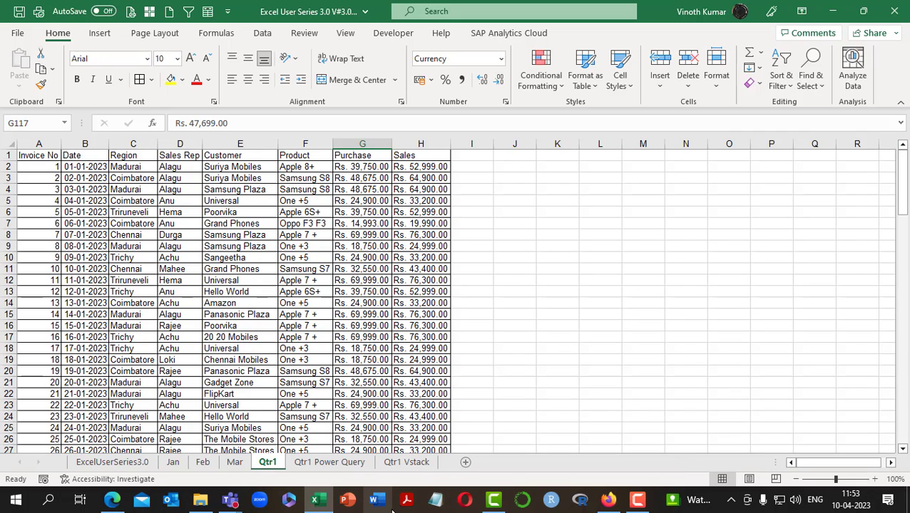
{"action": "left_click", "coordinate": [332, 463]}
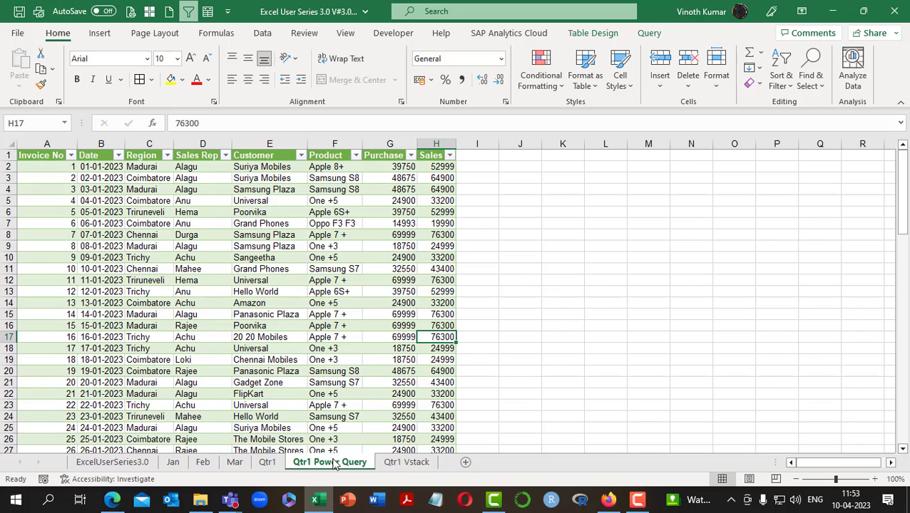
{"action": "left_click", "coordinate": [418, 463]}
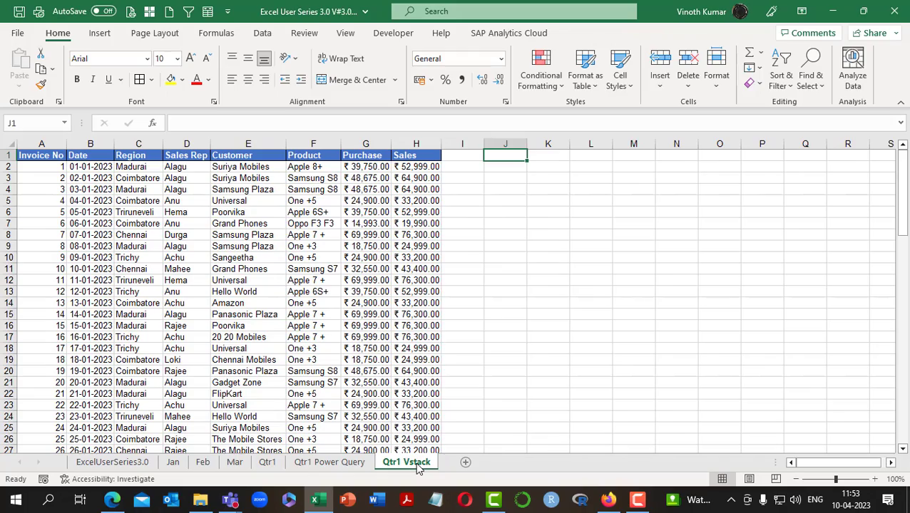
{"action": "scroll", "coordinate": [222, 336], "scroll_direction": "down", "scroll_amount": 19}
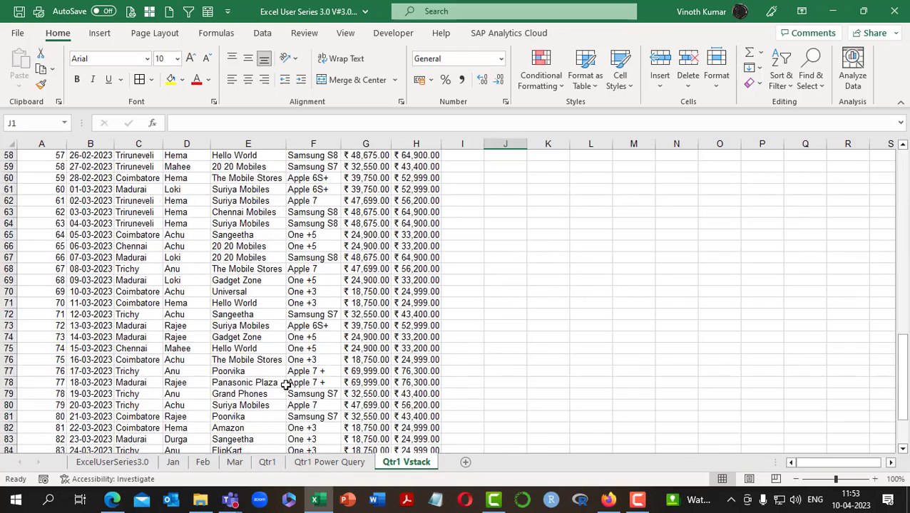
{"action": "scroll", "coordinate": [287, 383], "scroll_direction": "down", "scroll_amount": 7}
{"action": "scroll", "coordinate": [288, 385], "scroll_direction": "up", "scroll_amount": 20}
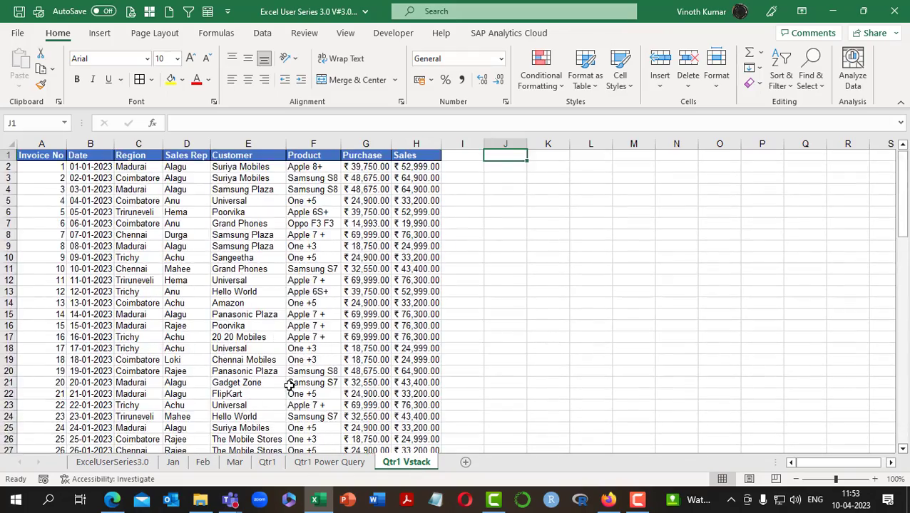
Show the ExcelUserSeries3.0 title sheet again
{"action": "left_click", "coordinate": [112, 462]}
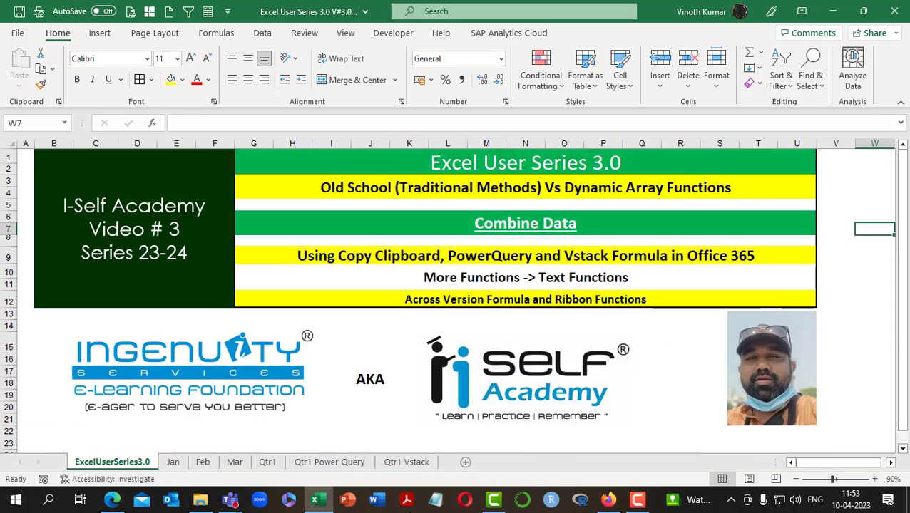